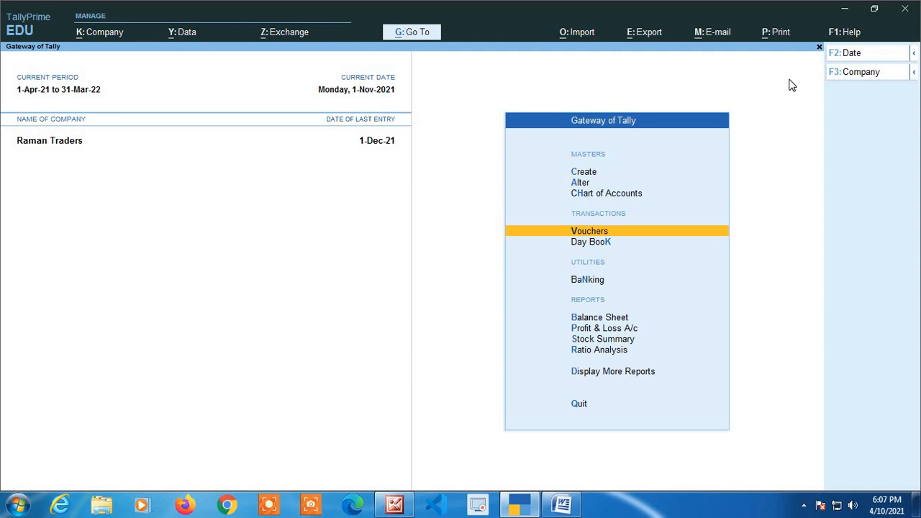
{"action": "left_click", "coordinate": [564, 506]}
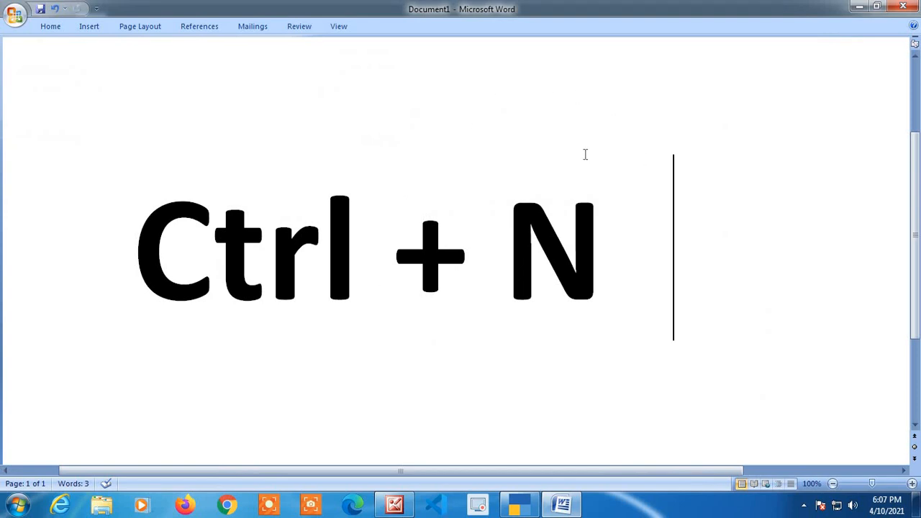
{"action": "left_click", "coordinate": [859, 6]}
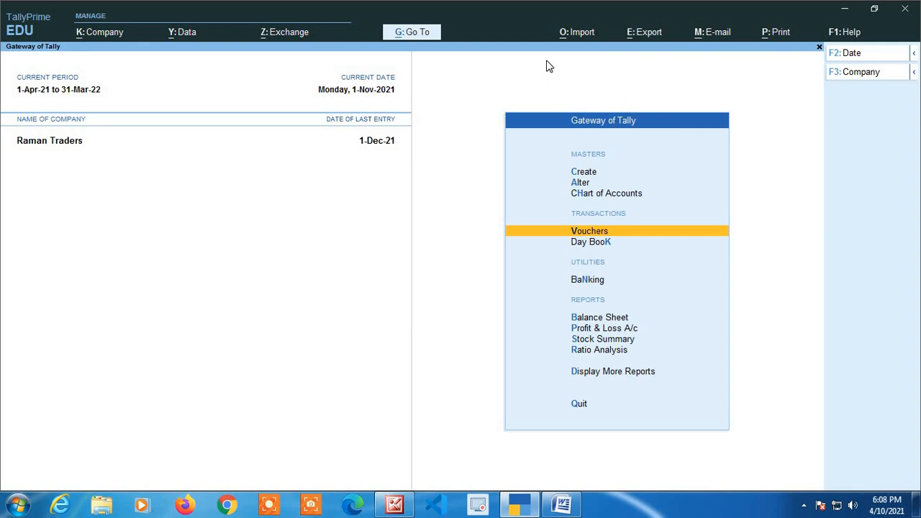
Open the built-in calculator, compute 150+500 and 150+150+1000, and close the calculator
{"action": "key", "text": "ctrl+n"}
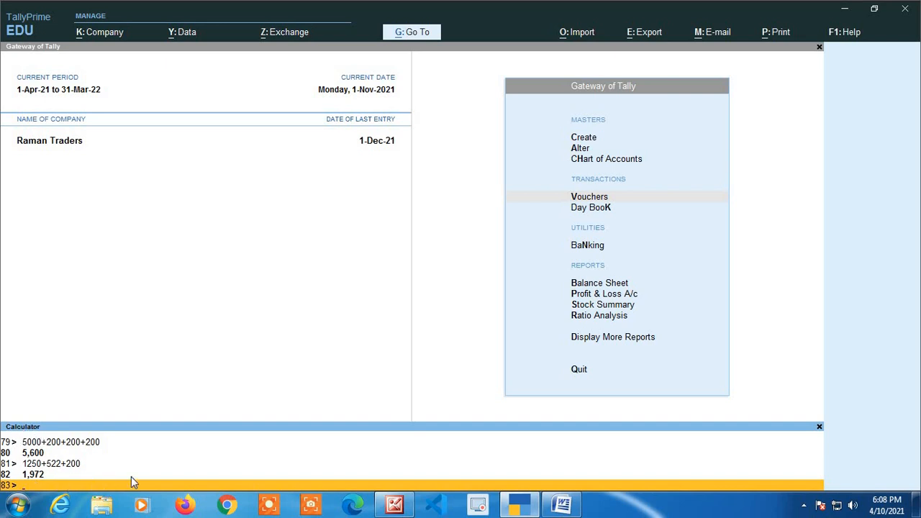
{"action": "type", "text": "150+500"}
{"action": "key", "text": "Return"}
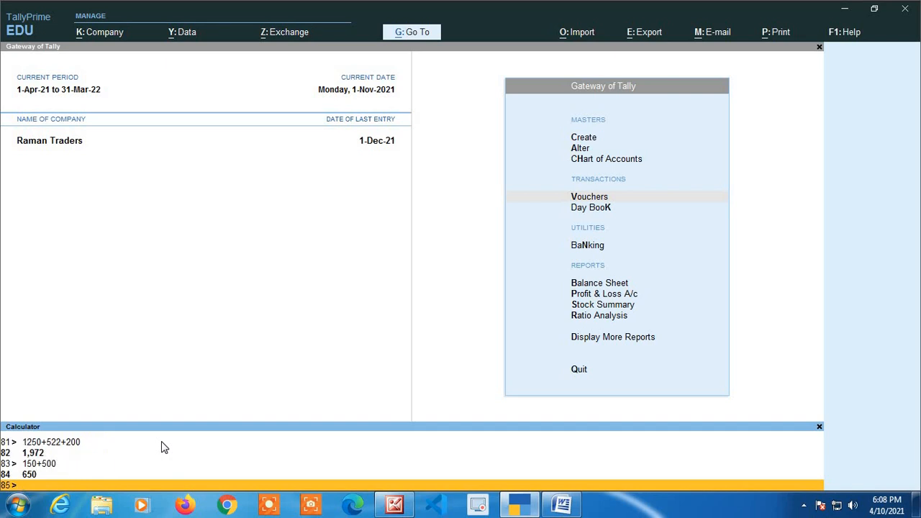
{"action": "type", "text": "150+150+1000"}
{"action": "key", "text": "Return"}
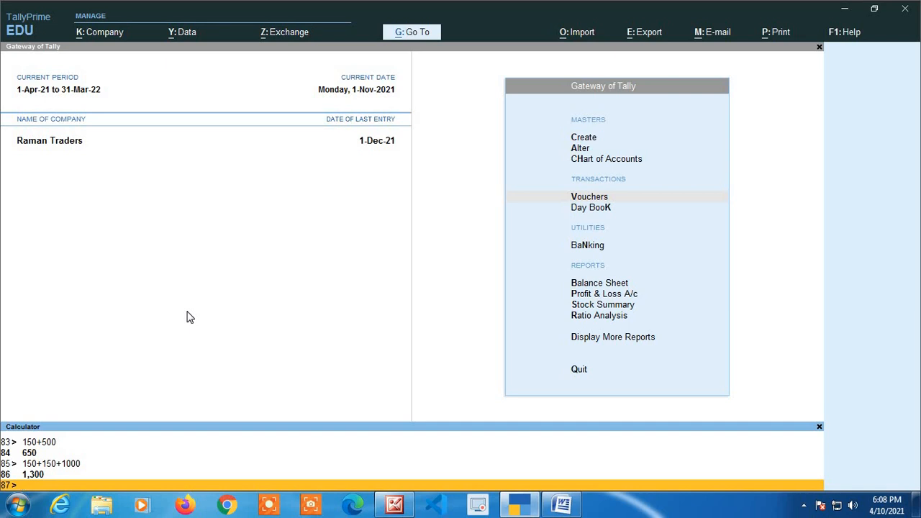
{"action": "key", "text": "ctrl+n"}
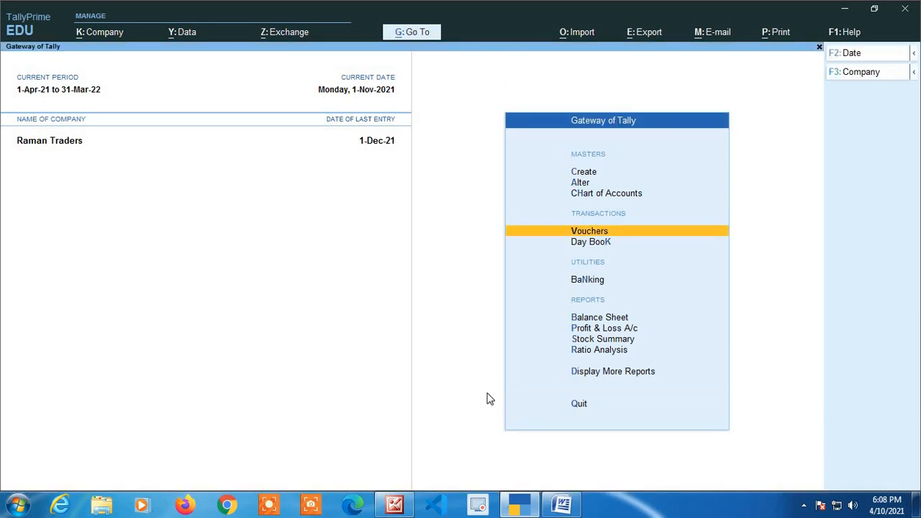
{"action": "left_click", "coordinate": [561, 505]}
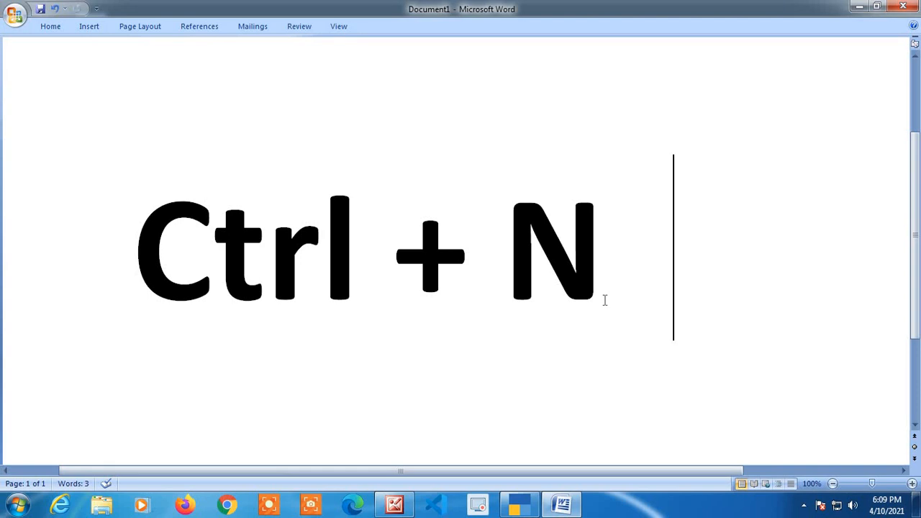
{"action": "left_click", "coordinate": [858, 8]}
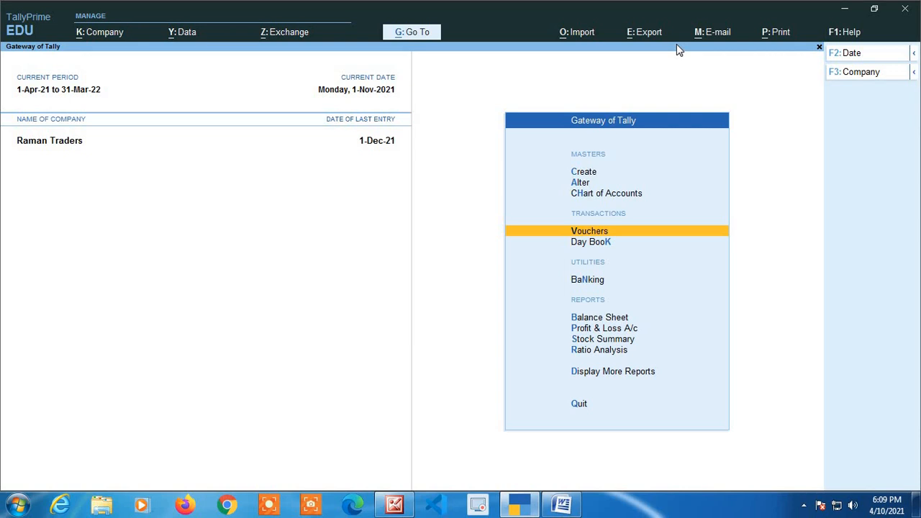
Open the Balance Sheet, show and close the calculator over it, and return to the Gateway of Tally
{"action": "key", "text": "Down"}
{"action": "key", "text": "Down"}
{"action": "key", "text": "Down"}
{"action": "key", "text": "Return"}
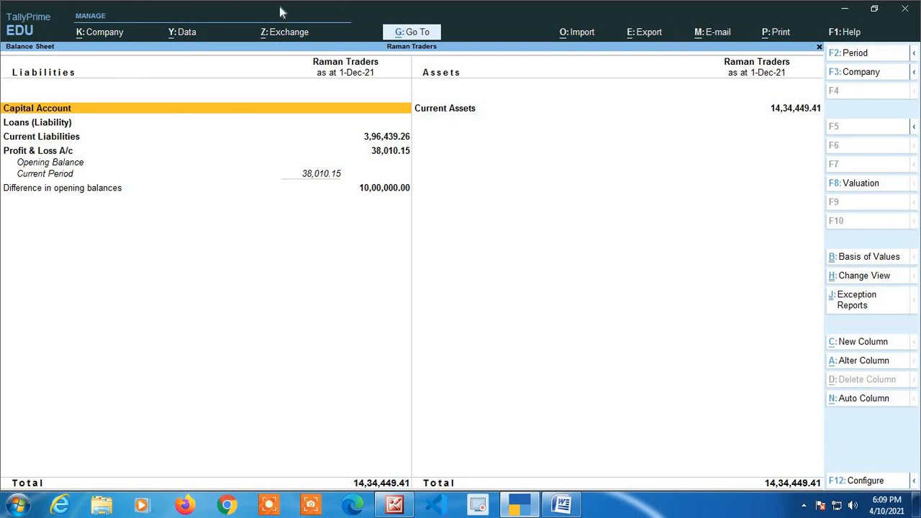
{"action": "key", "text": "ctrl+n"}
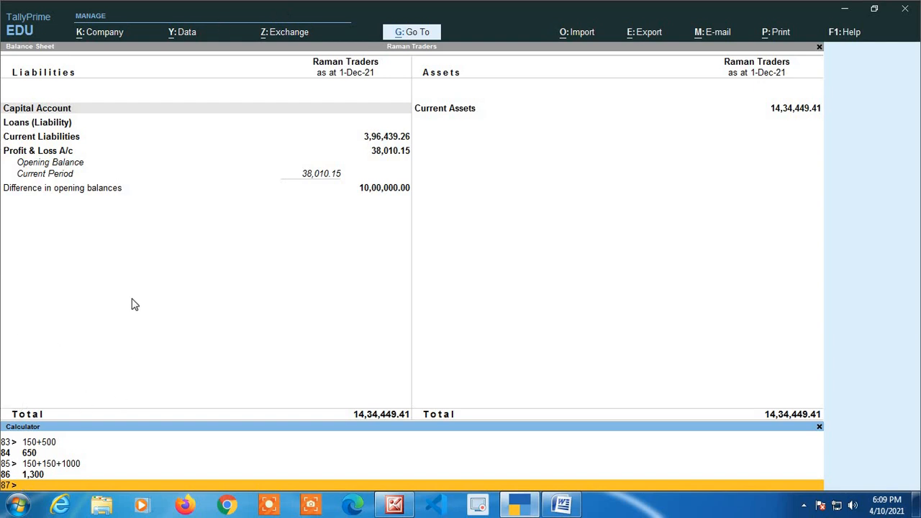
{"action": "key", "text": "ctrl+m"}
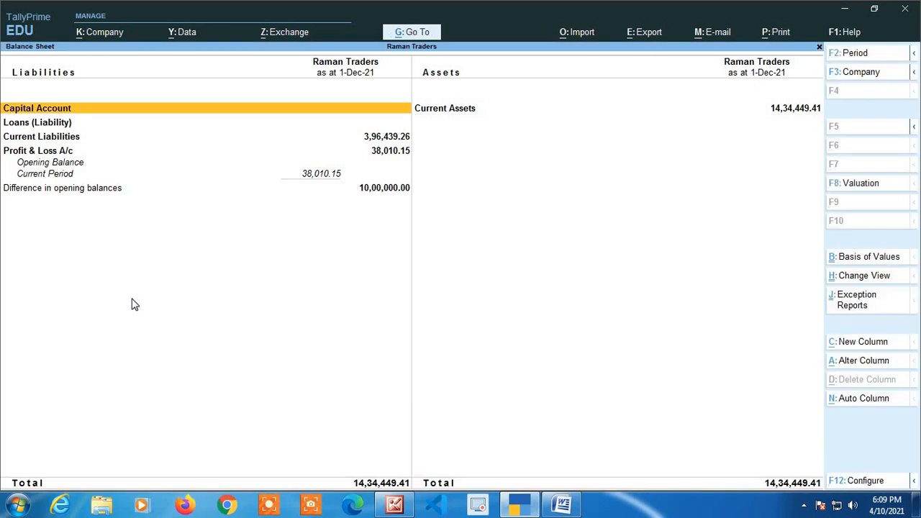
{"action": "key", "text": "Escape"}
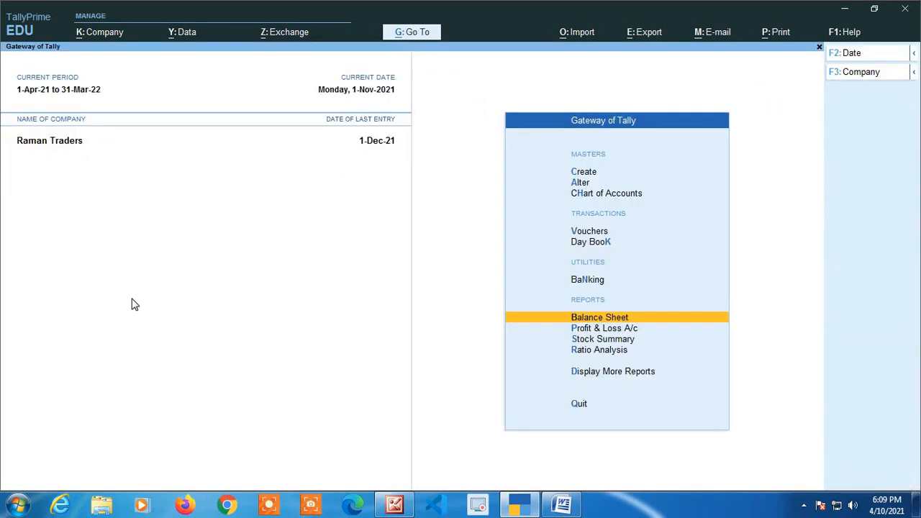
Open the GSTR-1 report, show and close the calculator over it, and return to the Gateway of Tally
{"action": "key", "text": "d"}
{"action": "key", "text": "u"}
{"action": "key", "text": "g"}
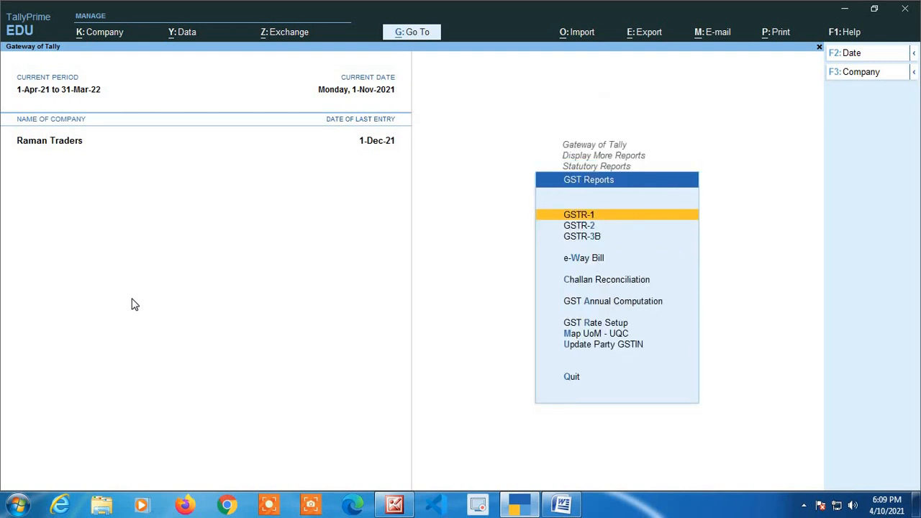
{"action": "key", "text": "Return"}
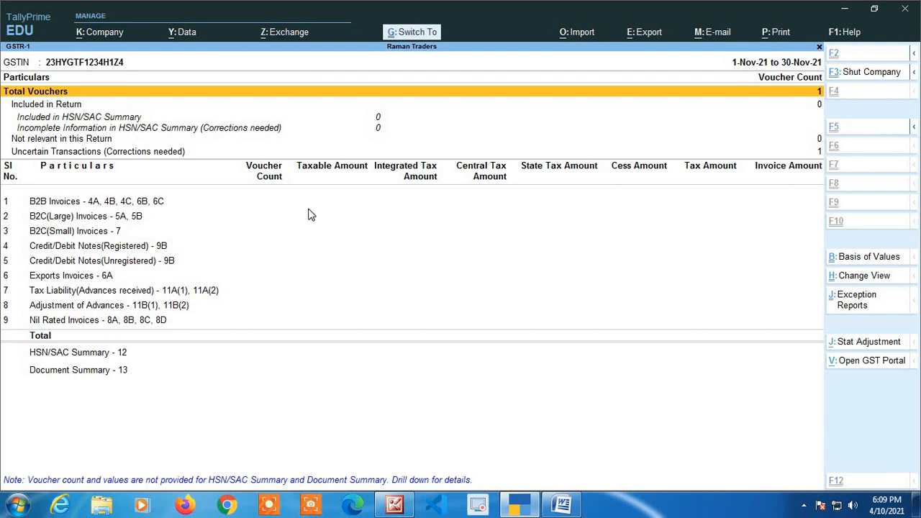
{"action": "key", "text": "ctrl+n"}
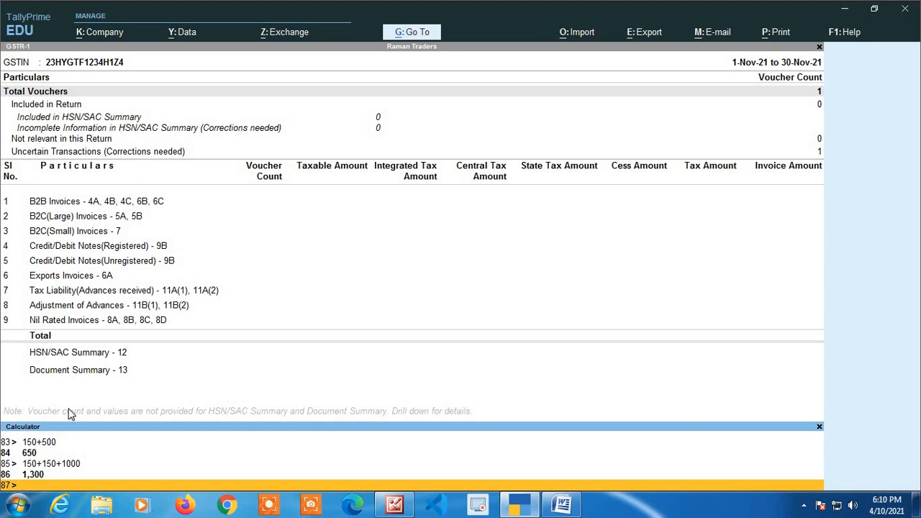
{"action": "key", "text": "Escape"}
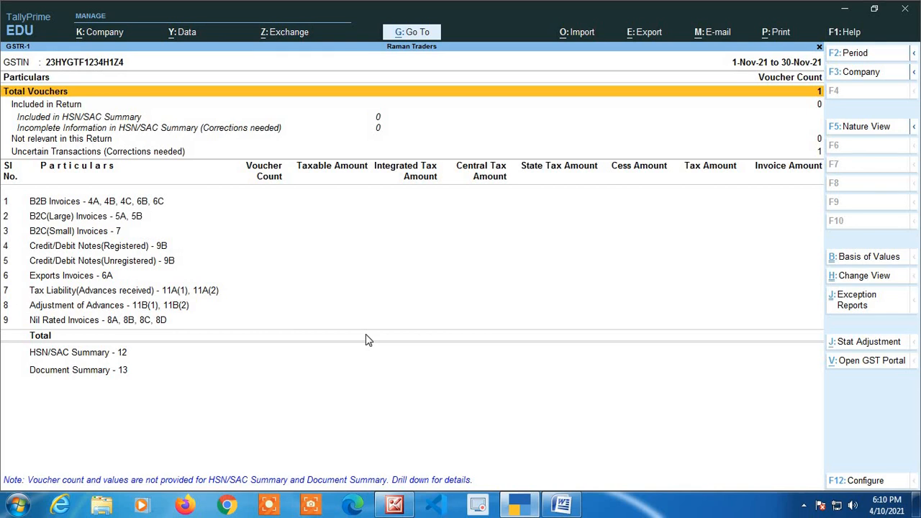
{"action": "key", "text": "Escape"}
{"action": "key", "text": "Escape"}
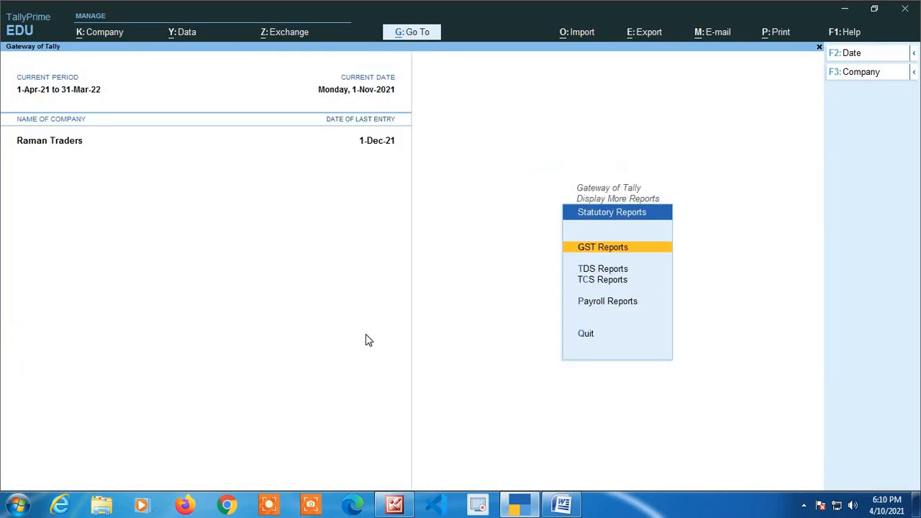
{"action": "key", "text": "Escape"}
{"action": "key", "text": "Escape"}
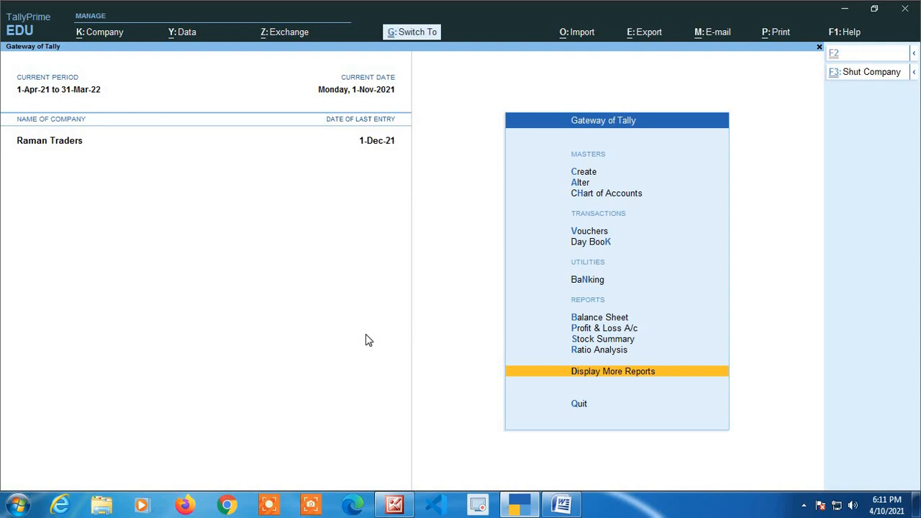
Open the calculator and query the closing balance of the ledger "ganga traders"
{"action": "key", "text": "ctrl+n"}
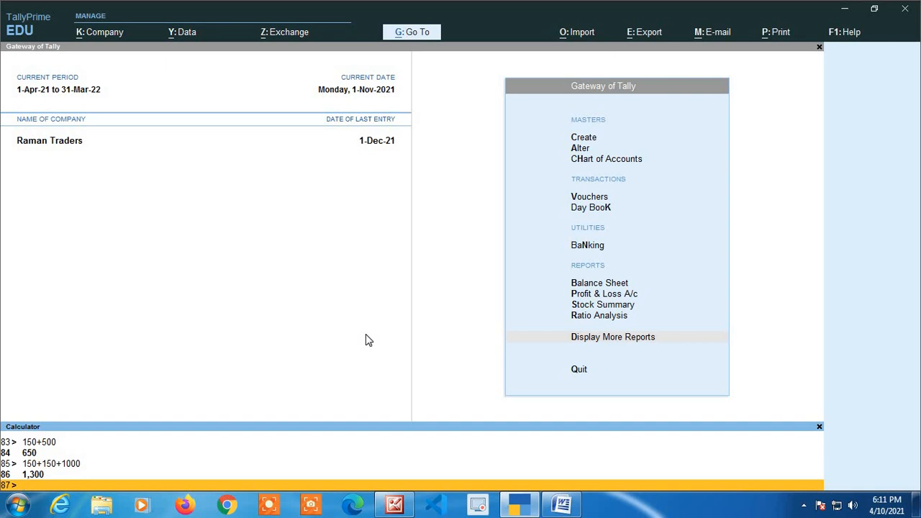
{"action": "type", "text": "ganga tradrs"}
{"action": "key", "text": "Return"}
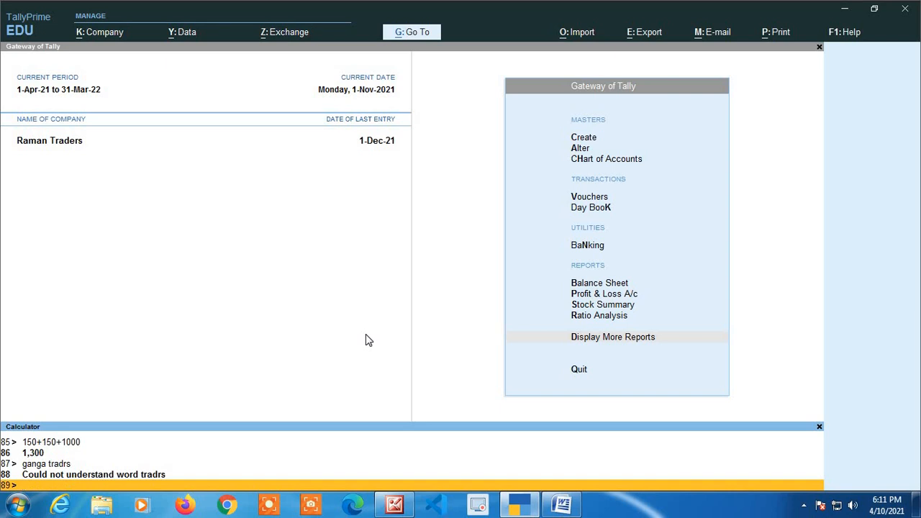
{"action": "key", "text": "Up"}
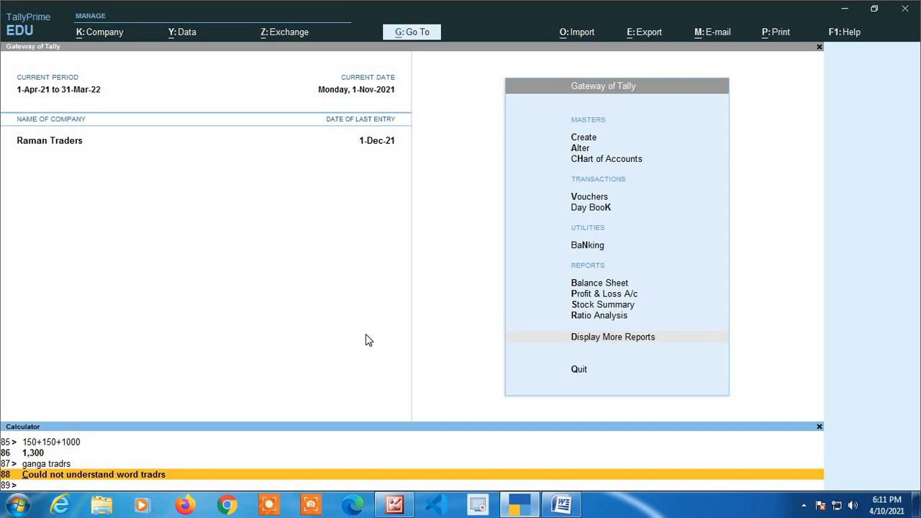
{"action": "type", "text": "ganga"}
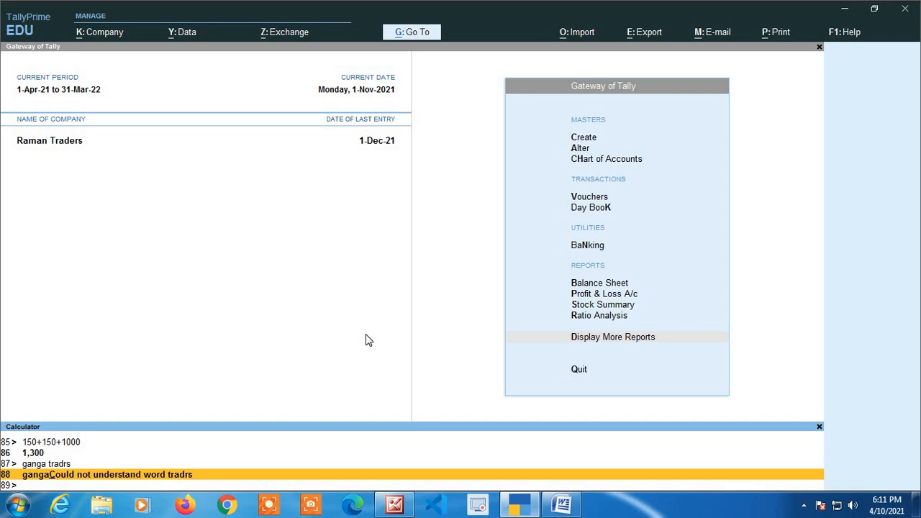
{"action": "key", "text": "Down"}
{"action": "type", "text": "gan"}
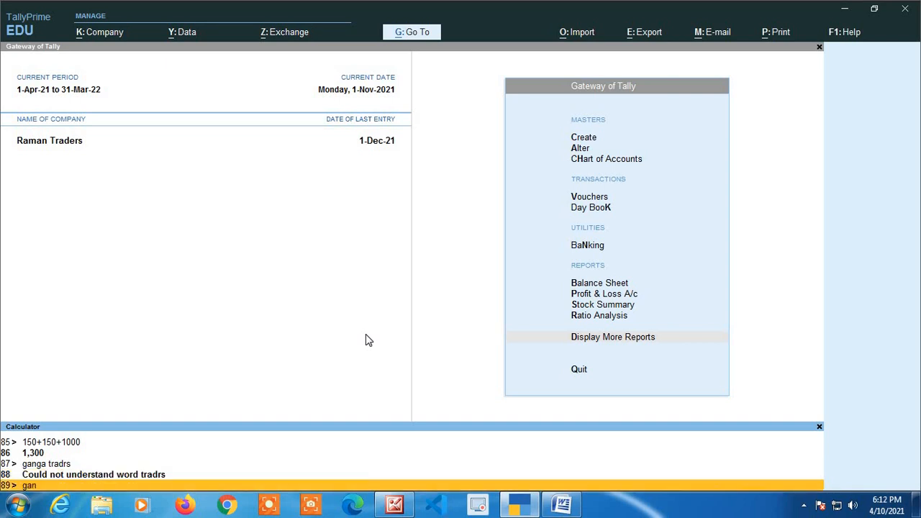
{"action": "type", "text": "ga traders"}
{"action": "key", "text": "Return"}
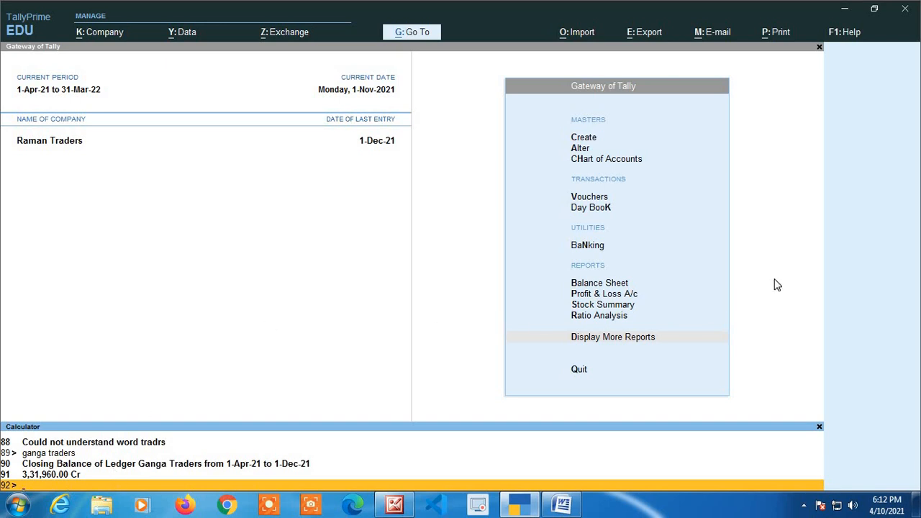
With the calculator left open, display the ledger vouchers of Ganga Traders from the account books to compare the closing balance
{"action": "left_click", "coordinate": [709, 304]}
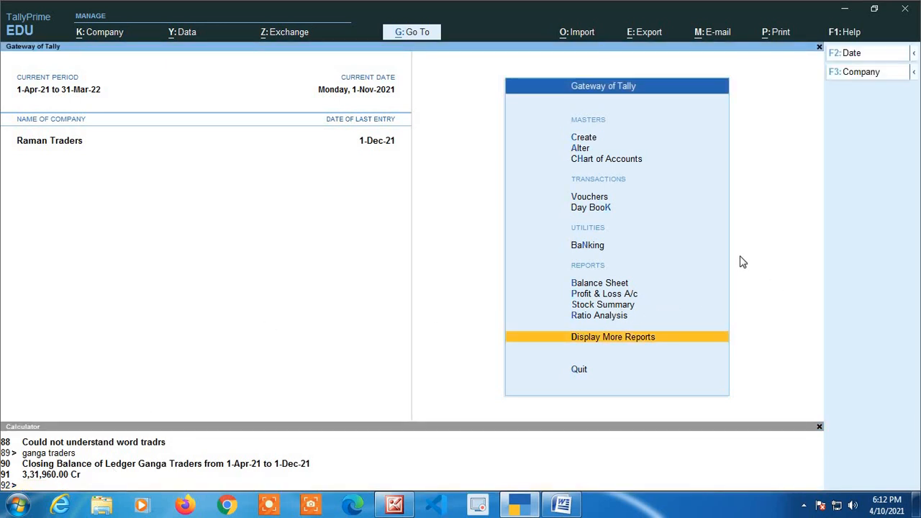
{"action": "key", "text": "Return"}
{"action": "key", "text": "Down"}
{"action": "key", "text": "Down"}
{"action": "key", "text": "Down"}
{"action": "key", "text": "Down"}
{"action": "key", "text": "Down"}
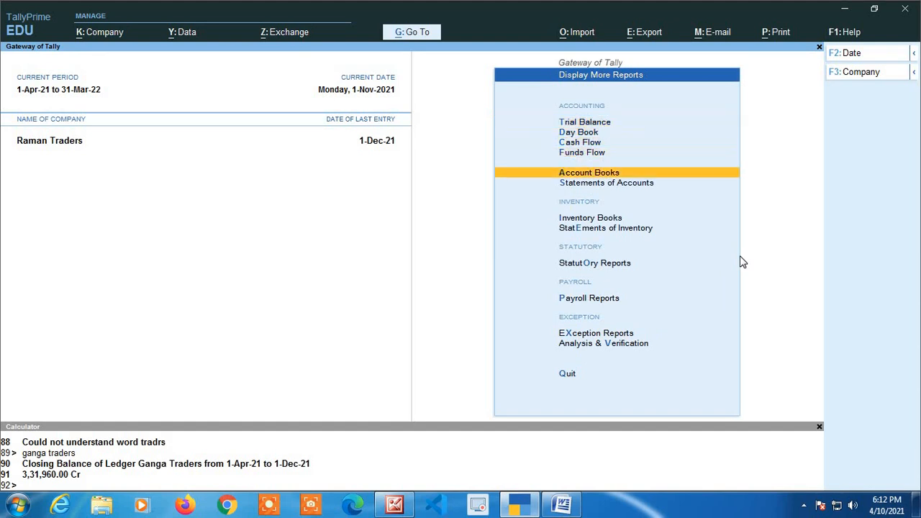
{"action": "key", "text": "Up"}
{"action": "key", "text": "Return"}
{"action": "key", "text": "Down"}
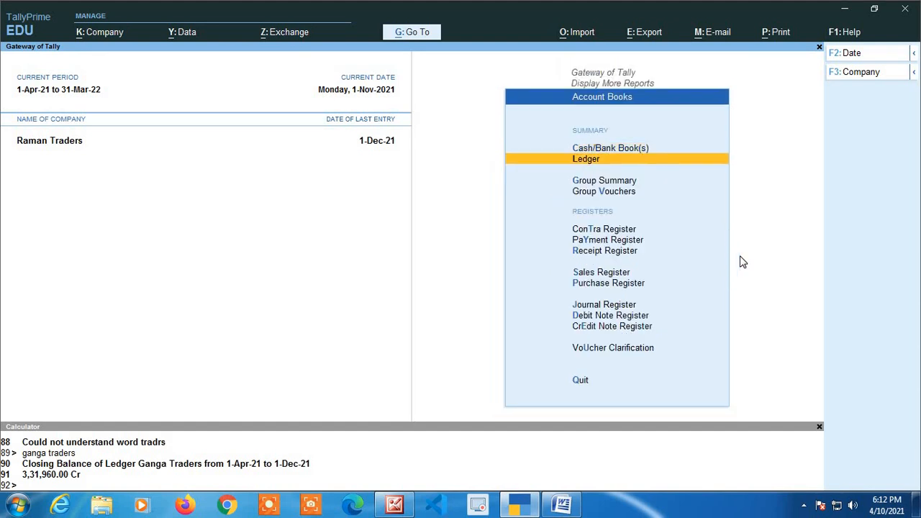
{"action": "key", "text": "Return"}
{"action": "type", "text": "Gan"}
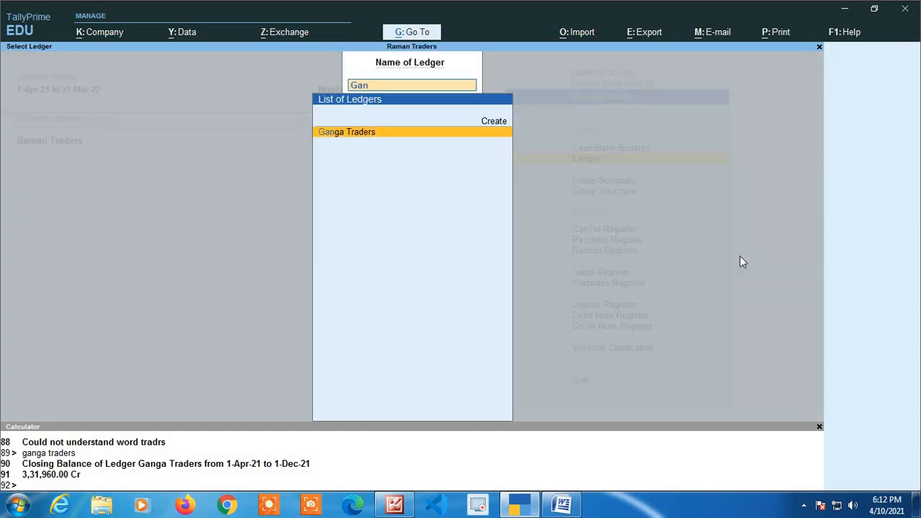
{"action": "key", "text": "Return"}
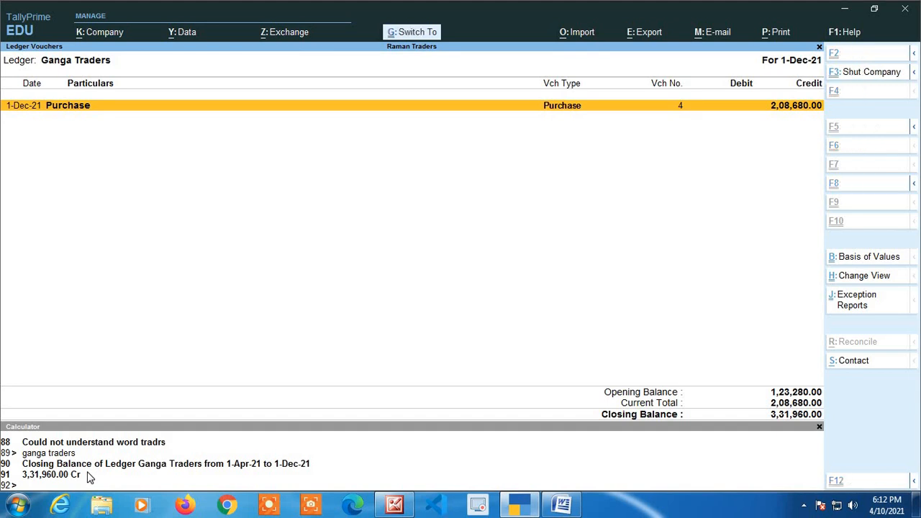
Close the calculator and leave the Ganga Traders ledger report, returning to Account Books
{"action": "key", "text": "ctrl+n"}
{"action": "key", "text": "ctrl+n"}
{"action": "key", "text": "Escape"}
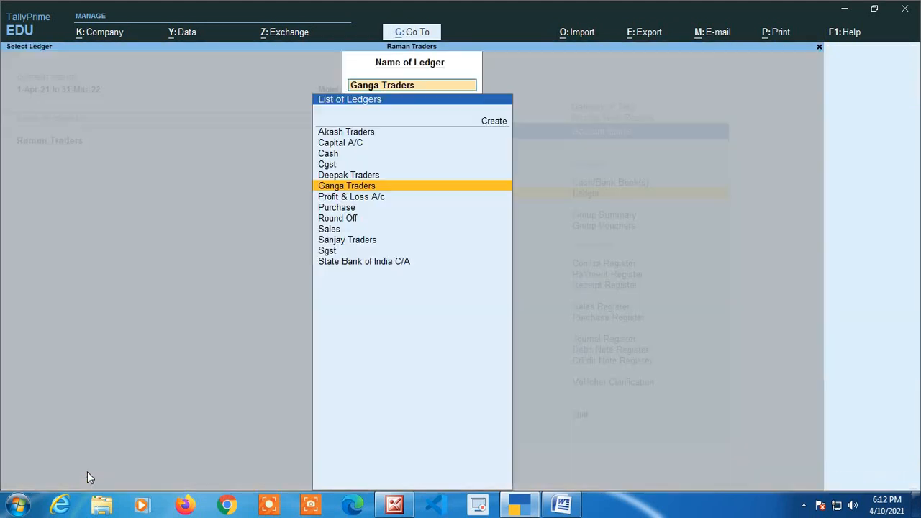
{"action": "key", "text": "Escape"}
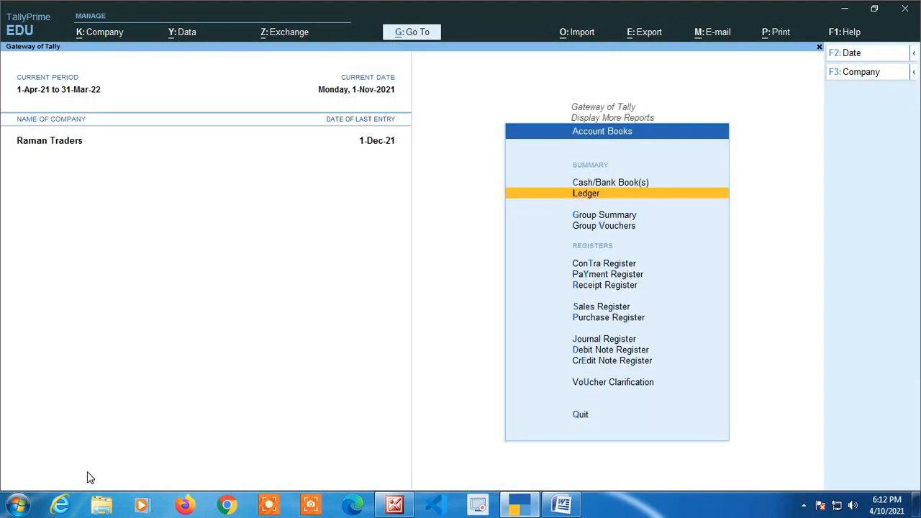
Reopen the calculator, query the closing balance of "sugar" and the "stock value", and return the focus to Account Books
{"action": "key", "text": "ctrl+n"}
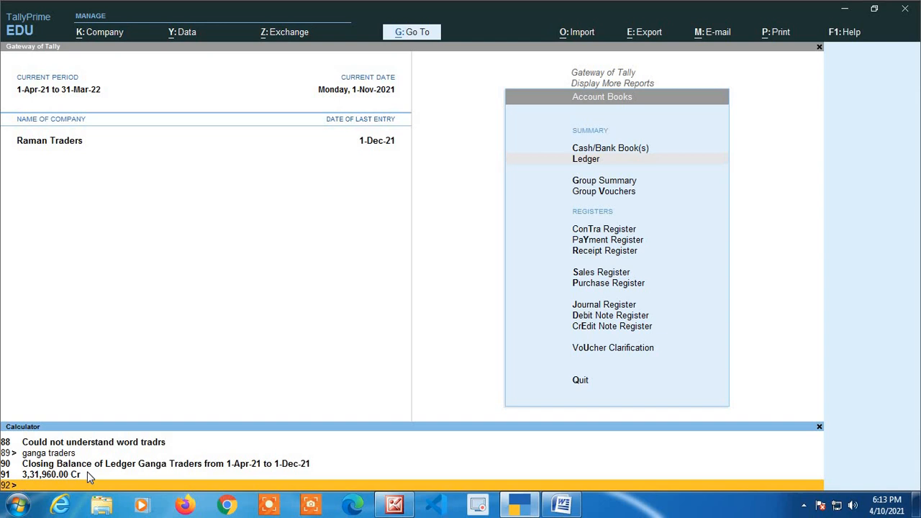
{"action": "type", "text": "sugar"}
{"action": "key", "text": "Return"}
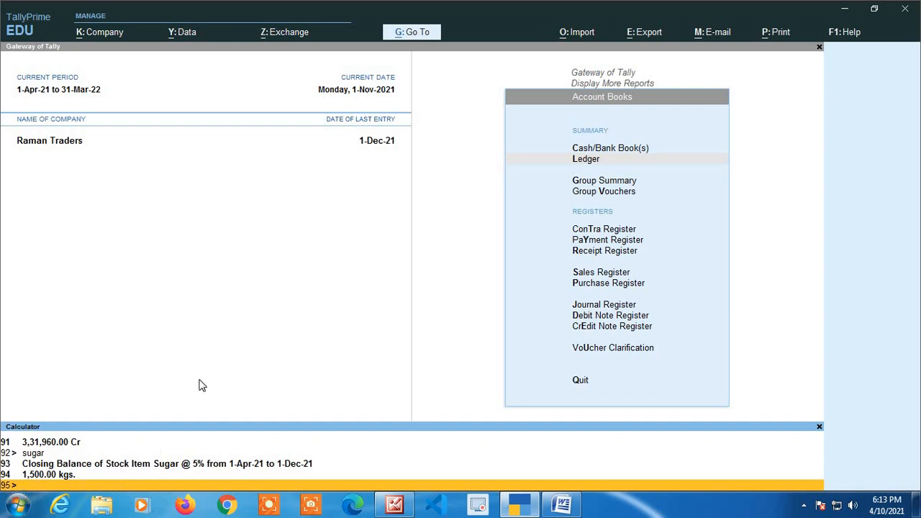
{"action": "type", "text": "stock value"}
{"action": "key", "text": "Return"}
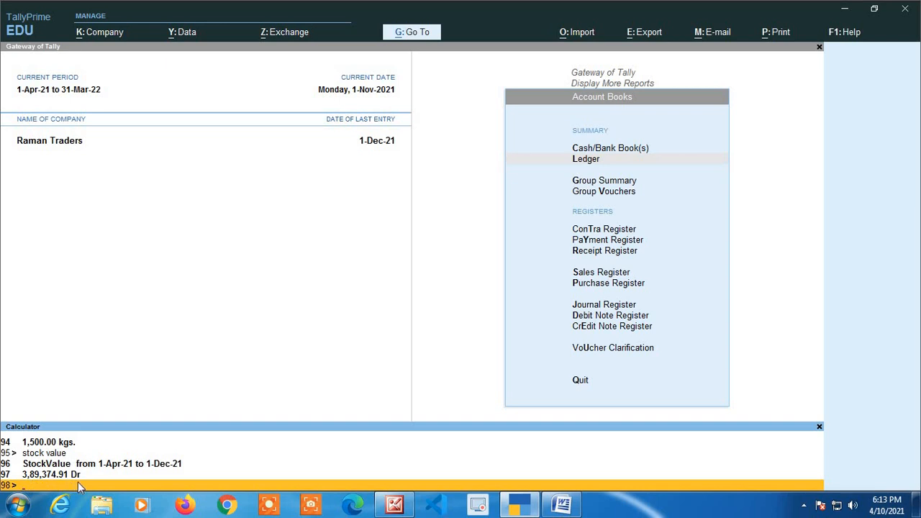
{"action": "left_click", "coordinate": [763, 318]}
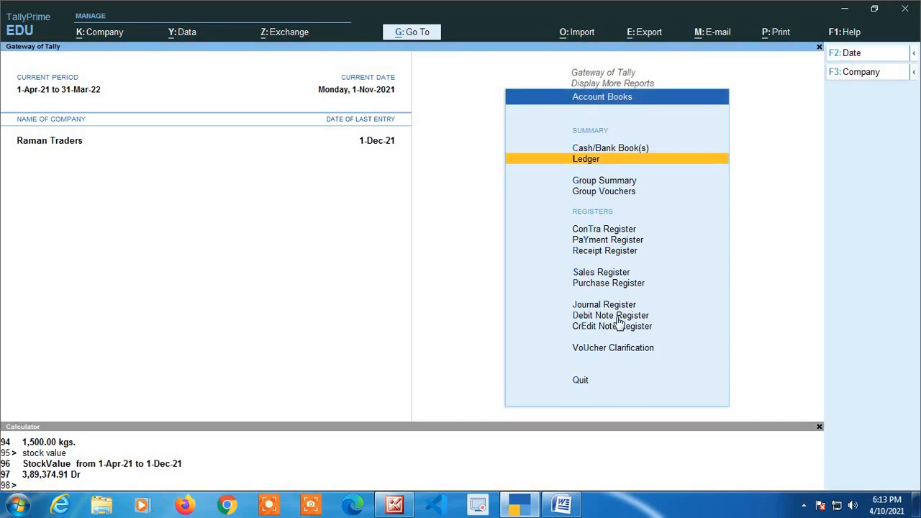
With the calculator left open, leave the account books and display the Stock Summary to compare the stock value
{"action": "key", "text": "Escape"}
{"action": "key", "text": "Escape"}
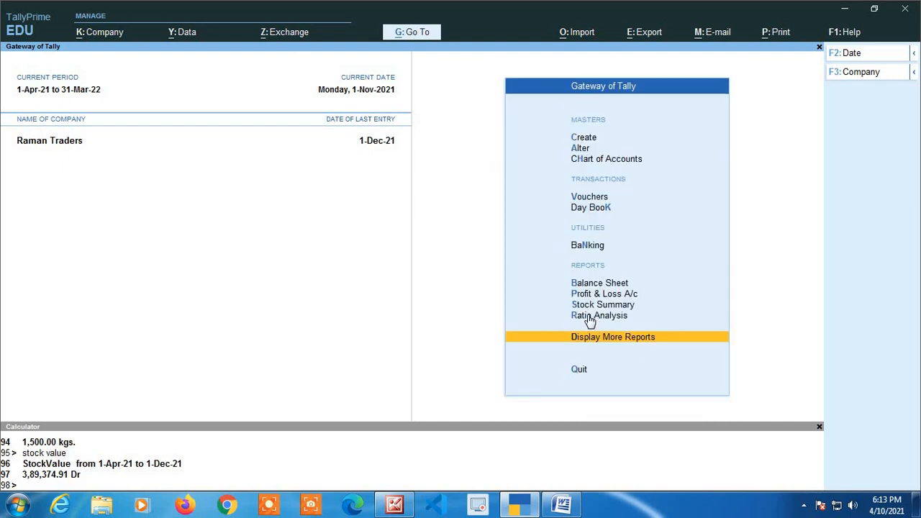
{"action": "left_click", "coordinate": [589, 307]}
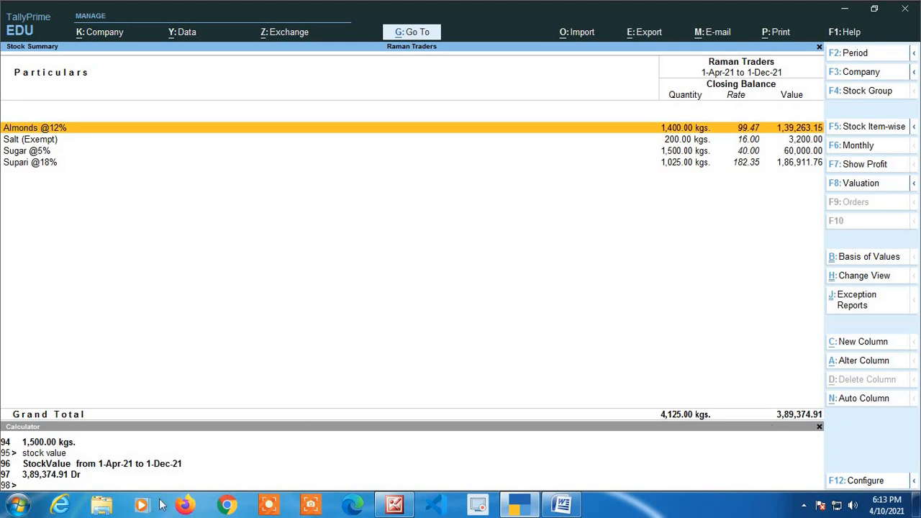
Return from the Stock Summary to the Gateway of Tally and close the calculator
{"action": "key", "text": "Escape"}
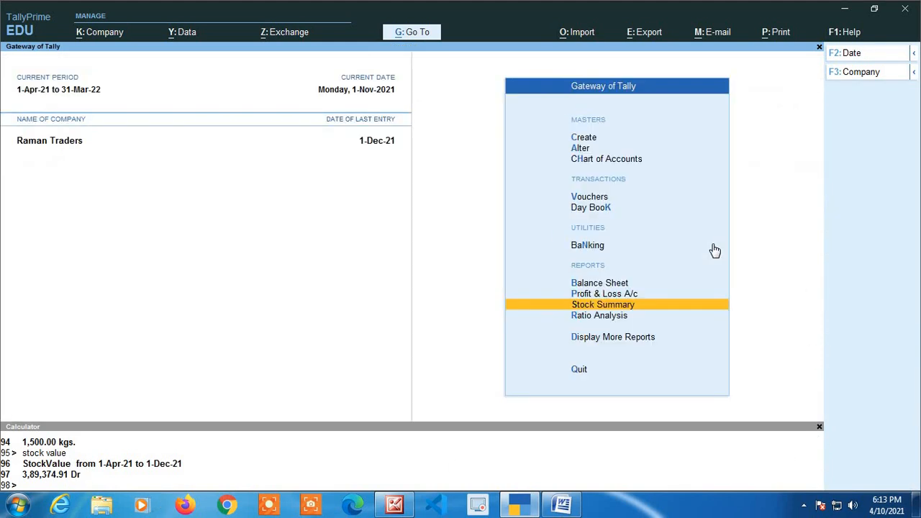
{"action": "key", "text": "ctrl+n"}
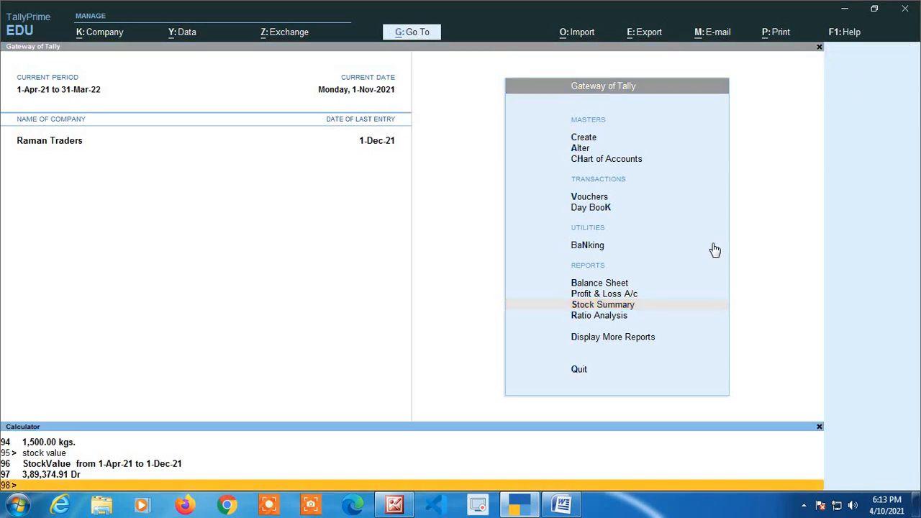
{"action": "key", "text": "Escape"}
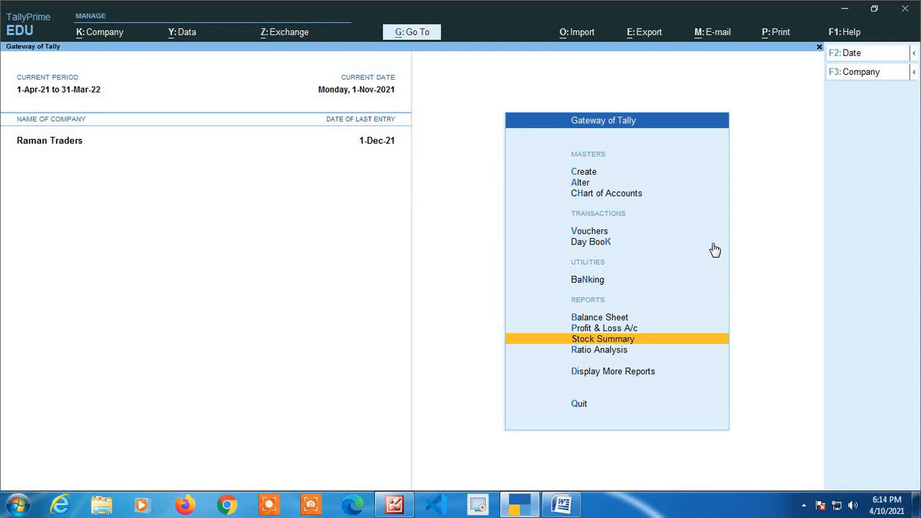
Start a new sales voucher from the Gateway of Tally
{"action": "key", "text": "Up"}
{"action": "key", "text": "Up"}
{"action": "key", "text": "Up"}
{"action": "key", "text": "Up"}
{"action": "key", "text": "Up"}
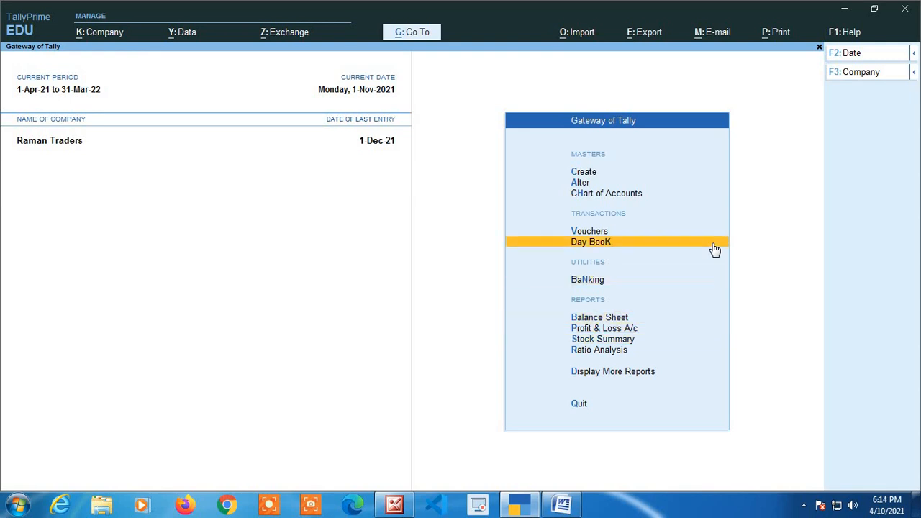
{"action": "key", "text": "Return"}
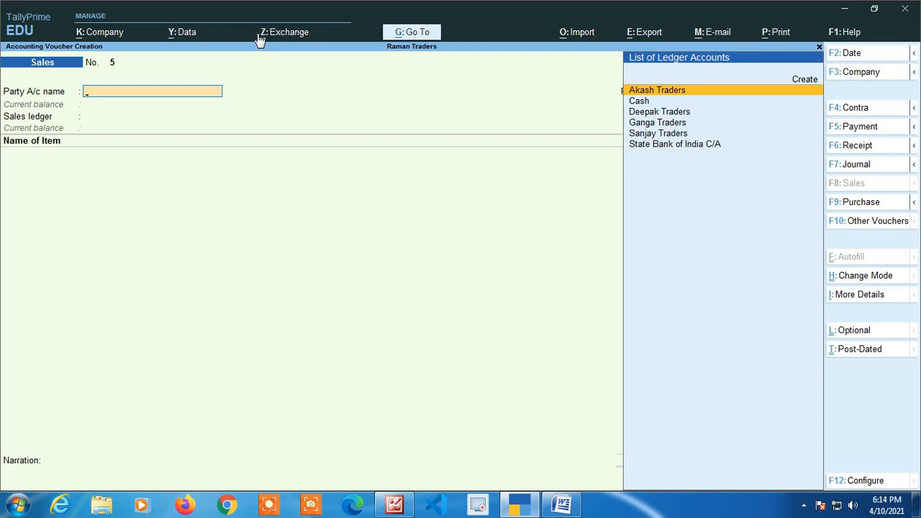
{"action": "key", "text": "Down"}
{"action": "key", "text": "Down"}
{"action": "key", "text": "Return"}
{"action": "key", "text": "Return"}
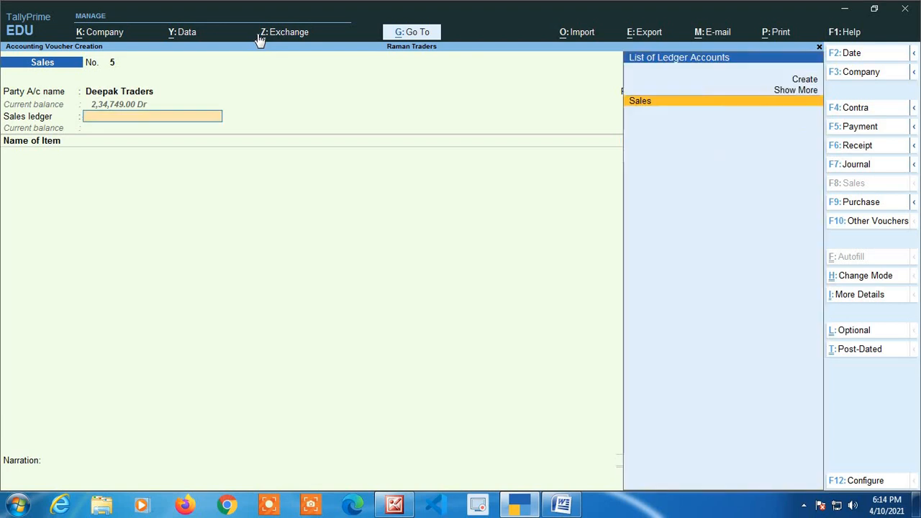
{"action": "key", "text": "Return"}
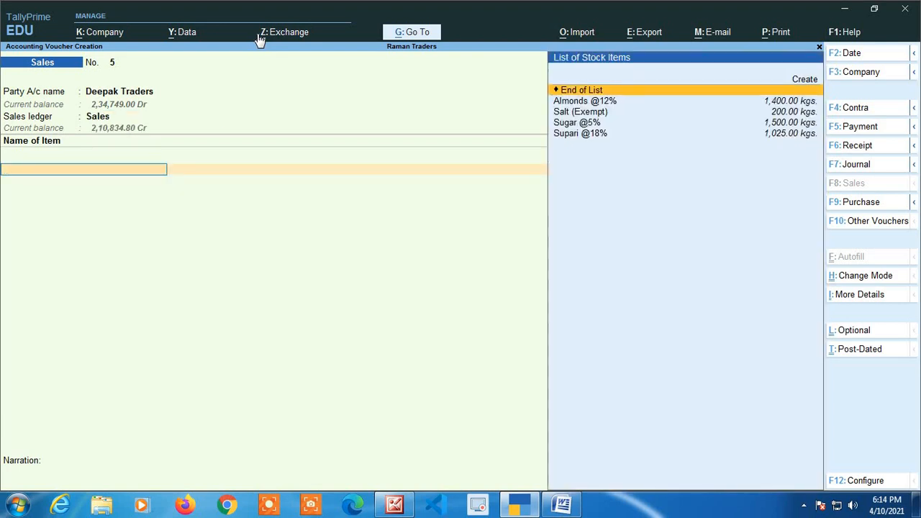
{"action": "key", "text": "Down"}
{"action": "key", "text": "Return"}
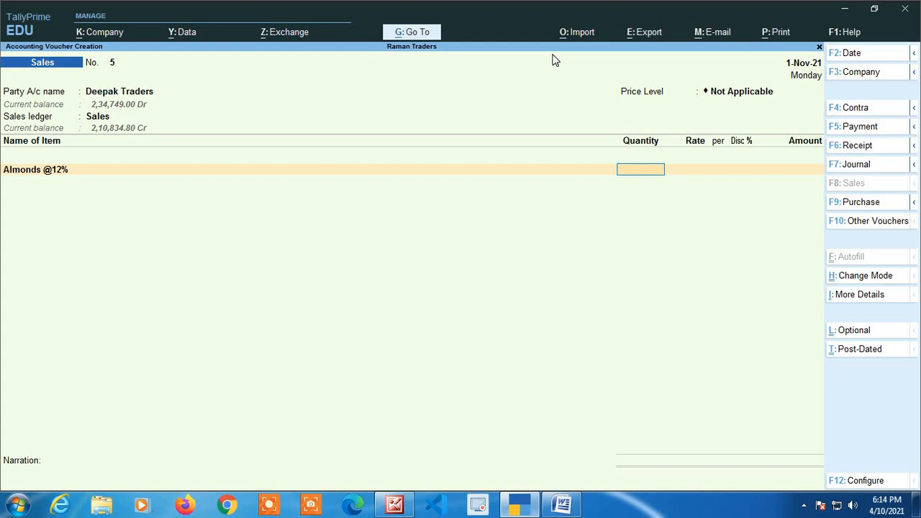
Open the calculator over the sales voucher and calculate 20+21+50
{"action": "key", "text": "ctrl+n"}
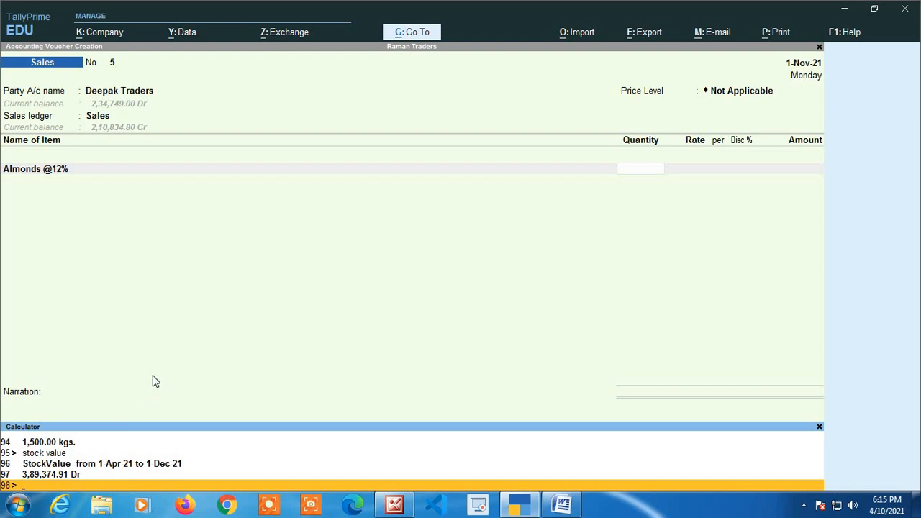
{"action": "type", "text": "20+21+50"}
{"action": "key", "text": "Return"}
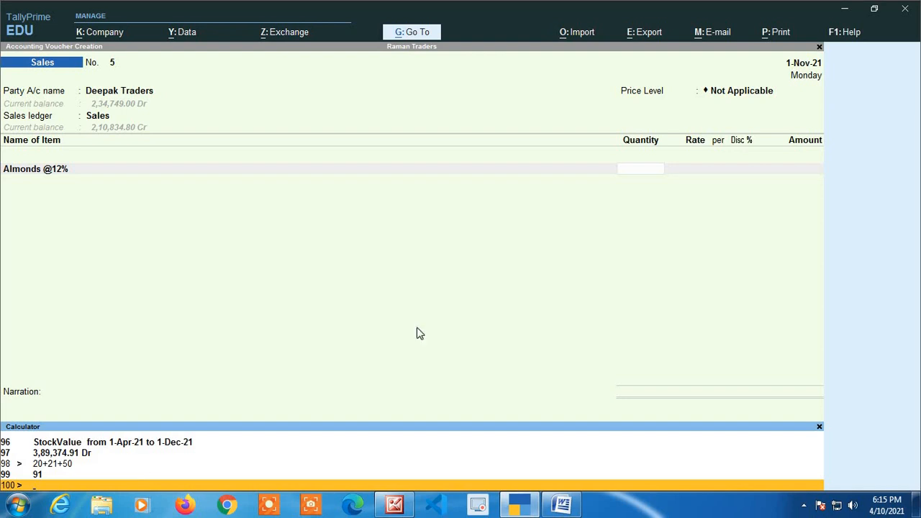
Switch the focus back and forth between the sales voucher and the calculator, ending in the calculator
{"action": "left_click", "coordinate": [495, 198]}
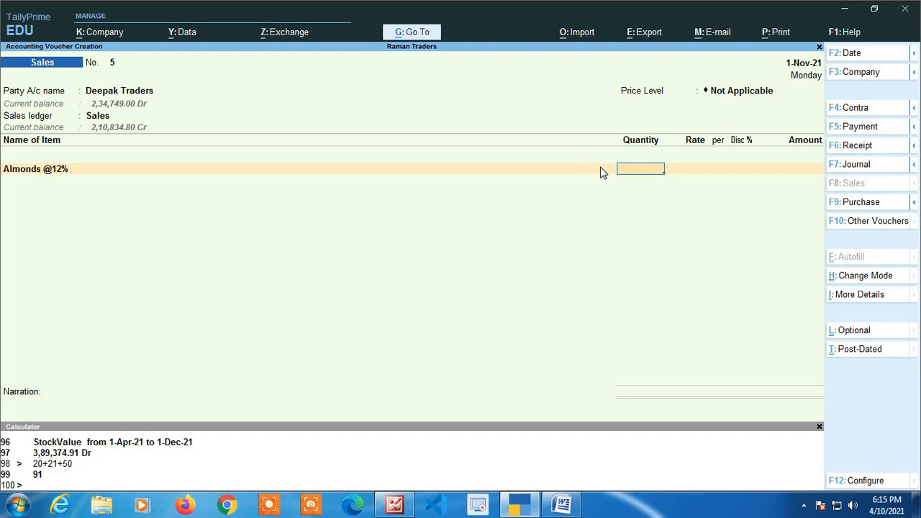
{"action": "key", "text": "ctrl+n"}
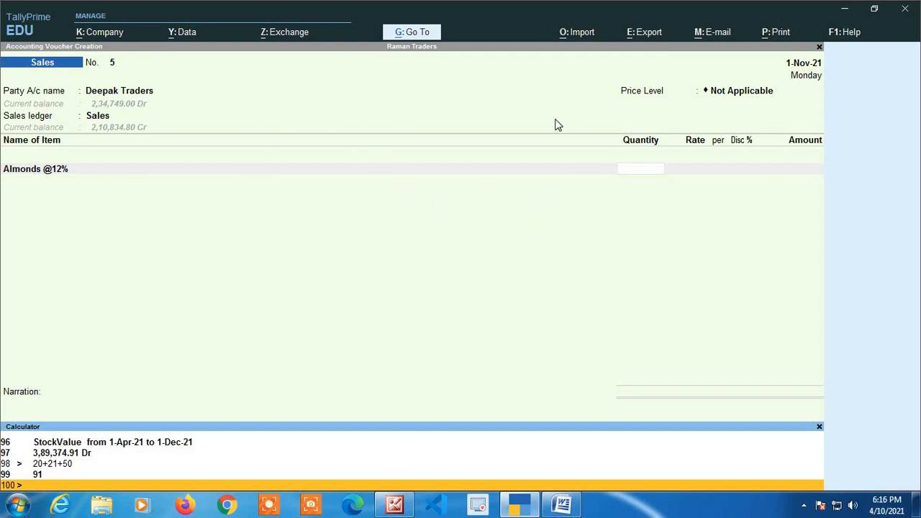
{"action": "left_click", "coordinate": [422, 217]}
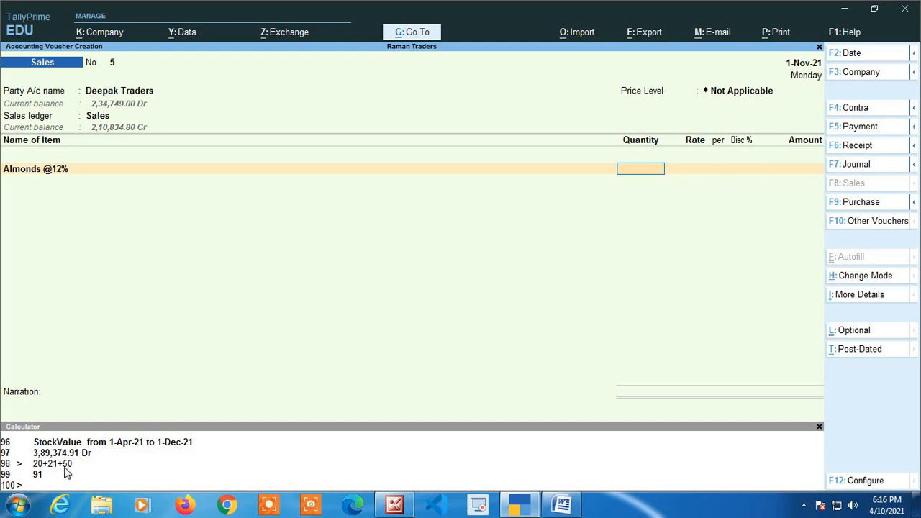
{"action": "left_click", "coordinate": [216, 472]}
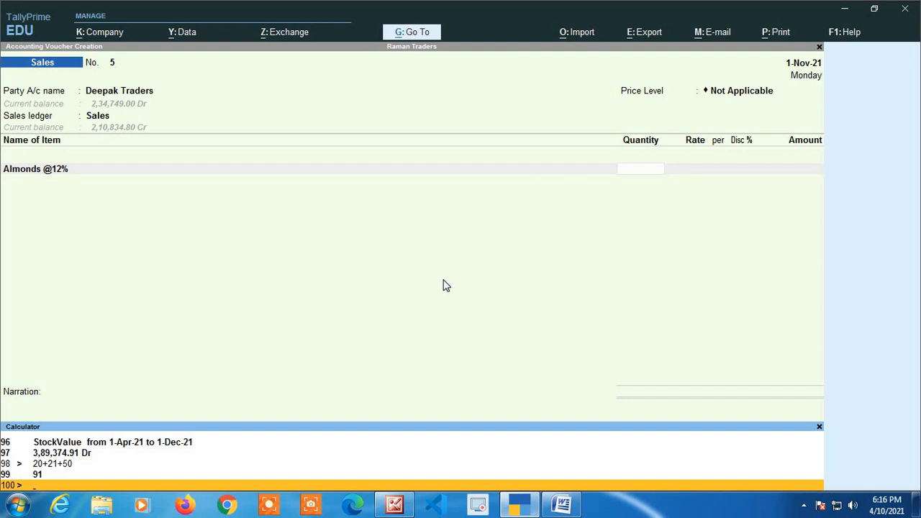
Try to evaluate 500+500+500+500+ in the calculator, and calculate 500+500+500+0 and 500+500+500
{"action": "type", "text": "500+500+500+500+"}
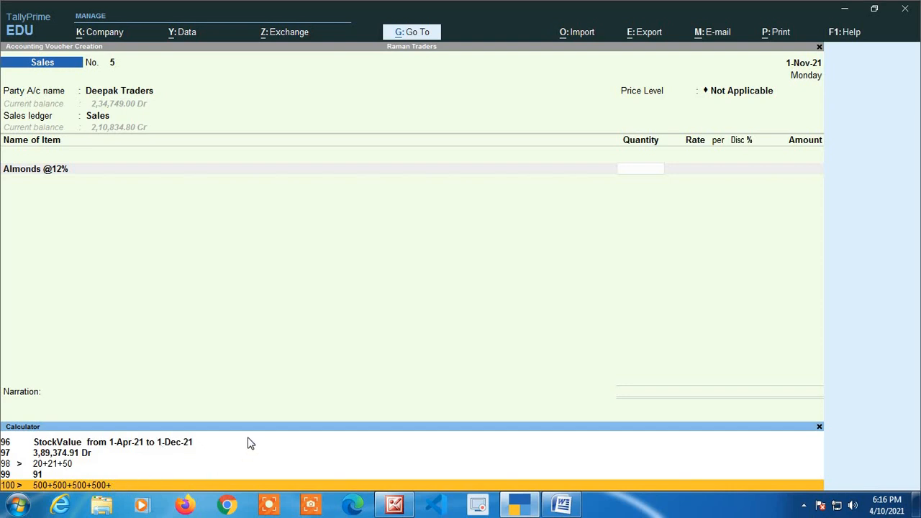
{"action": "key", "text": "Return"}
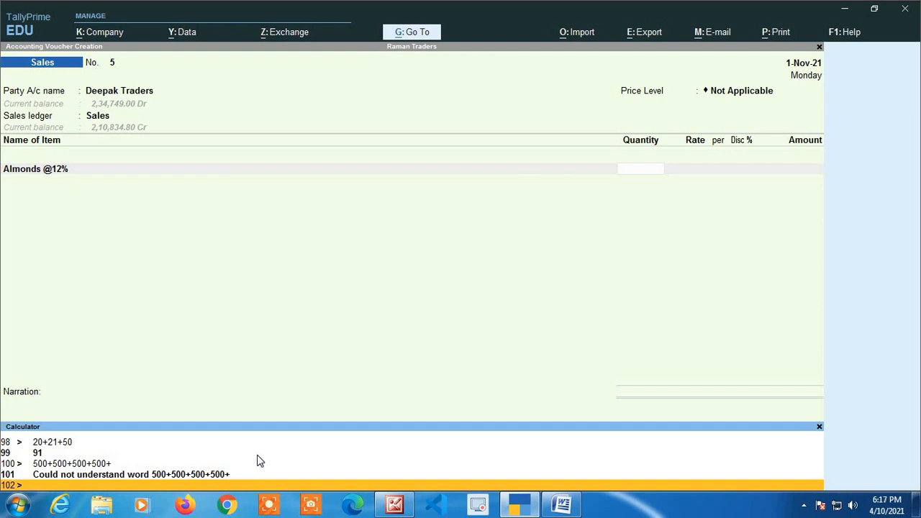
{"action": "type", "text": "500+500+5000"}
{"action": "key", "text": "Return"}
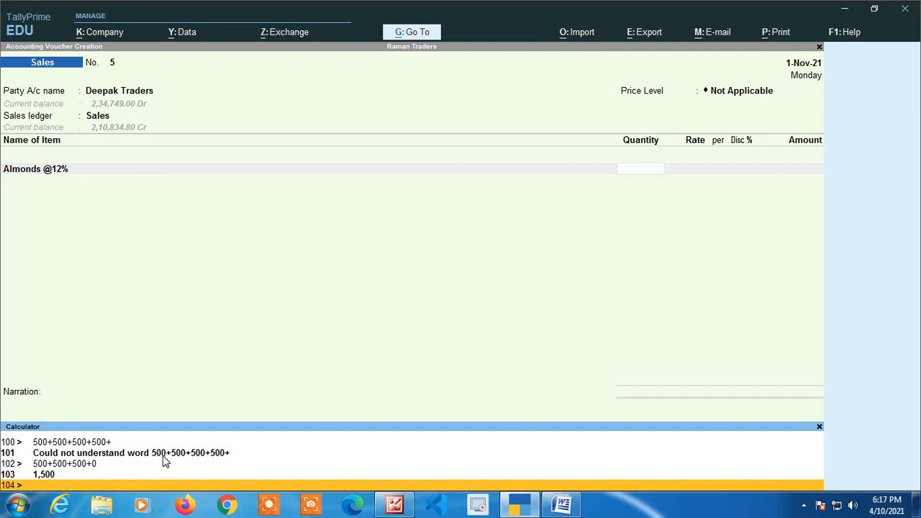
{"action": "type", "text": "500"}
{"action": "type", "text": "00+500+"}
{"action": "key", "text": "Return"}
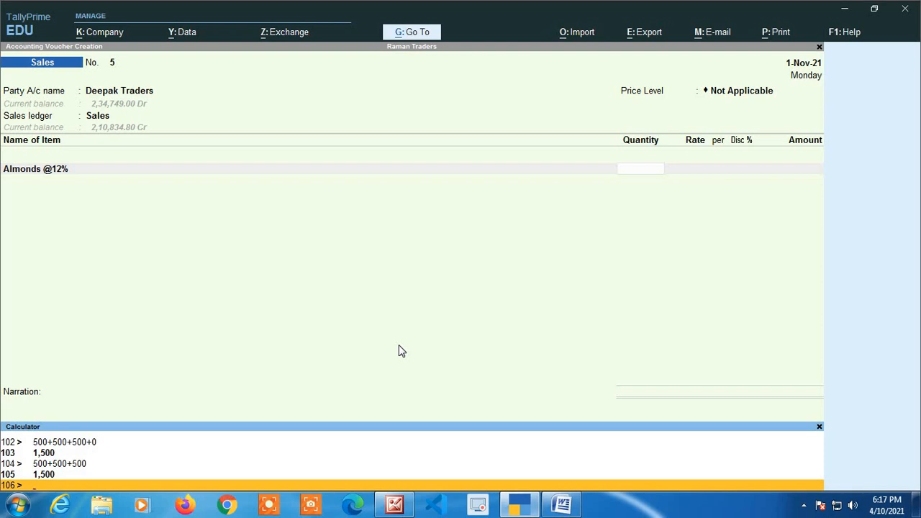
{"action": "key", "text": "ctrl+m"}
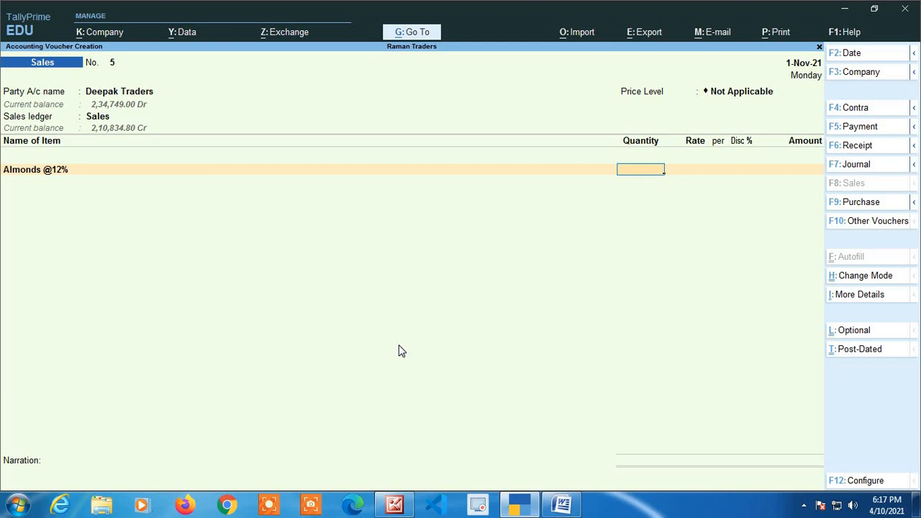
{"action": "type", "text": "91"}
{"action": "key", "text": "Return"}
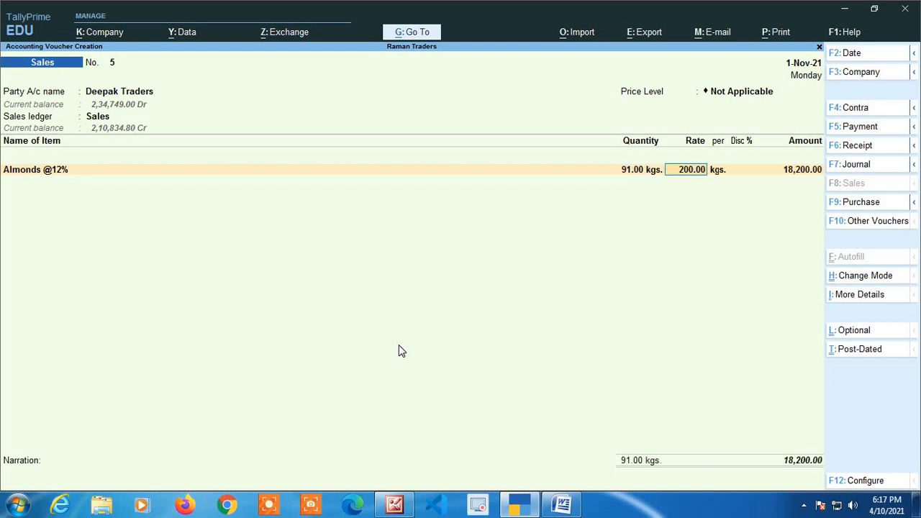
{"action": "key", "text": "BackSpace"}
{"action": "key", "text": "BackSpace"}
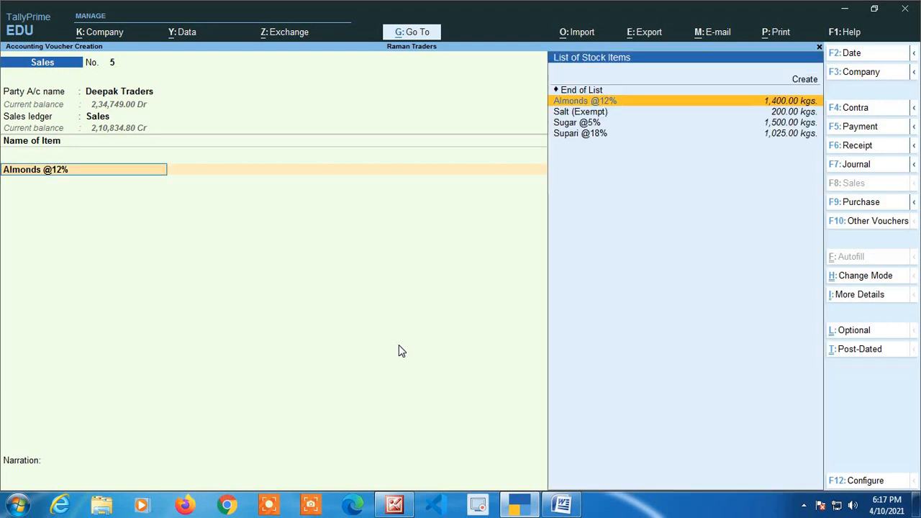
{"action": "key", "text": "BackSpace"}
{"action": "key", "text": "Up"}
{"action": "key", "text": "Up"}
{"action": "key", "text": "Up"}
{"action": "key", "text": "Up"}
{"action": "key", "text": "Up"}
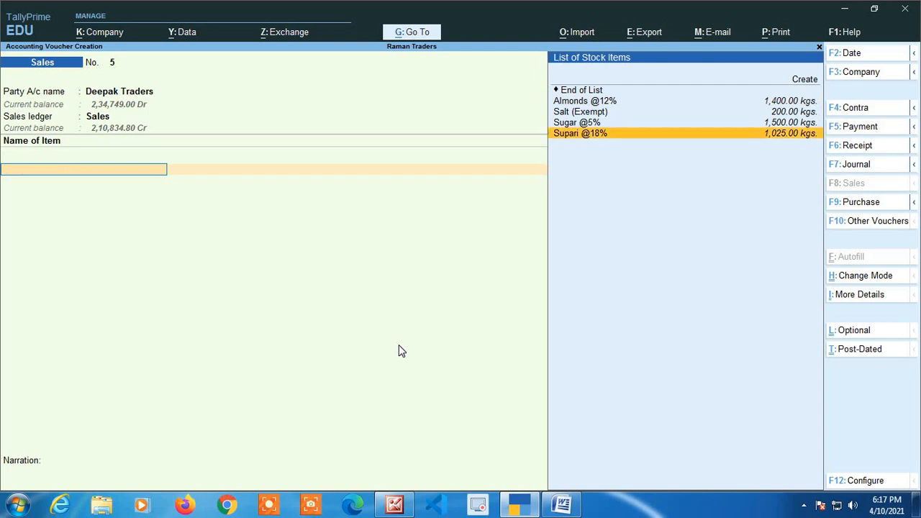
{"action": "key", "text": "Return"}
{"action": "key", "text": "BackSpace"}
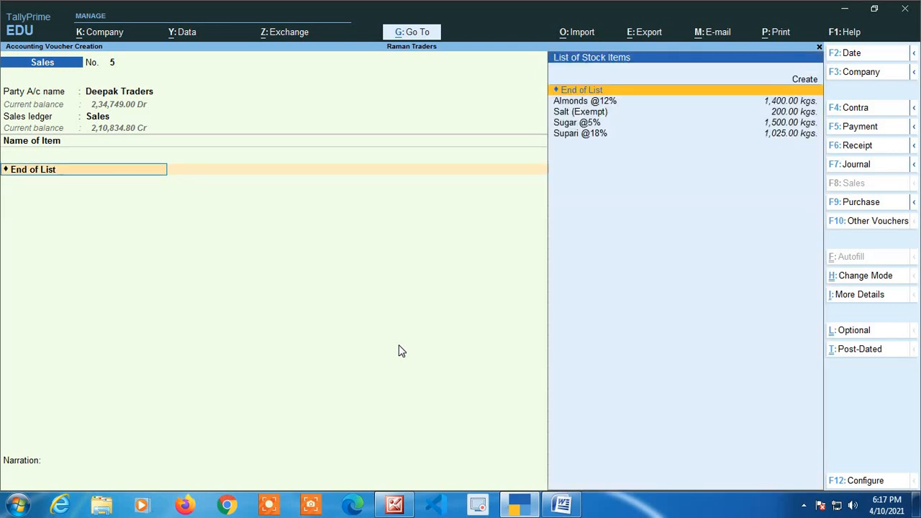
{"action": "type", "text": "12"}
{"action": "key", "text": "Return"}
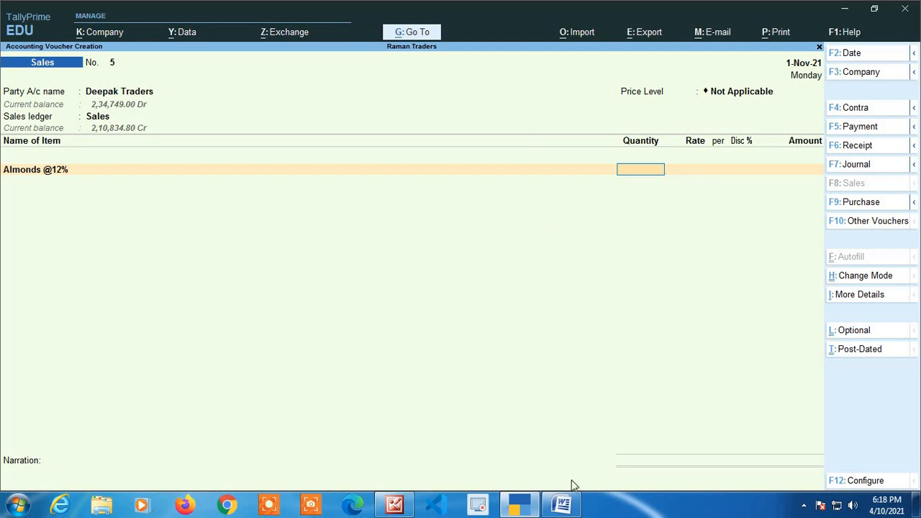
Switch to the Microsoft Word document and delete the text "Ctrl + N"
{"action": "left_click", "coordinate": [562, 505]}
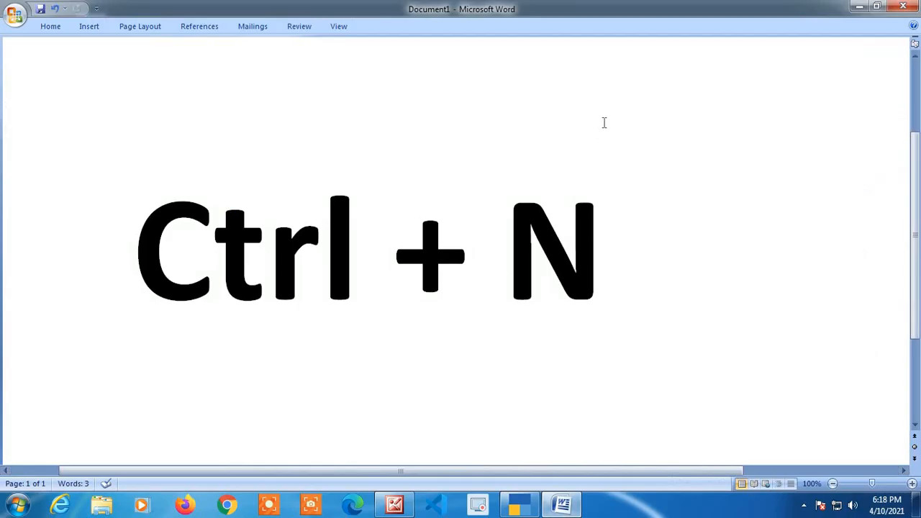
{"action": "key", "text": "BackSpace"}
{"action": "key", "text": "BackSpace"}
{"action": "key", "text": "BackSpace"}
{"action": "key", "text": "BackSpace"}
{"action": "key", "text": "BackSpace"}
{"action": "key", "text": "BackSpace"}
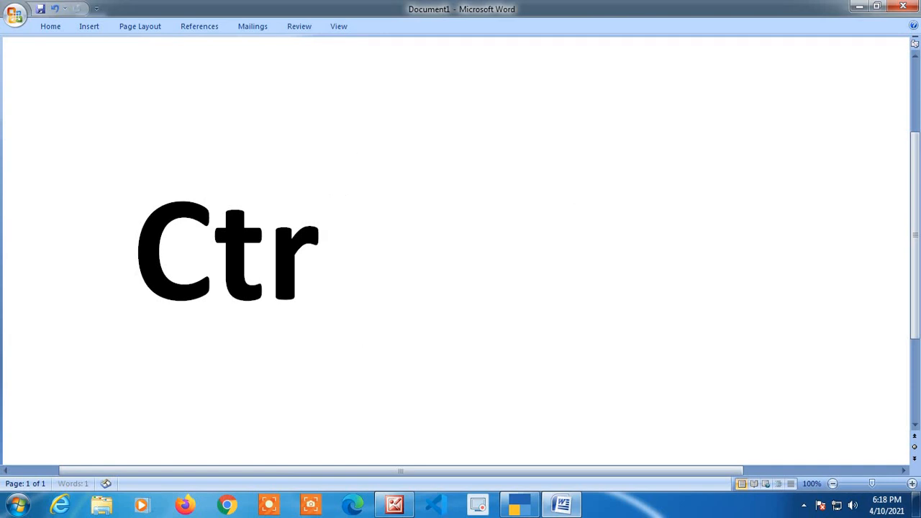
{"action": "key", "text": "BackSpace"}
{"action": "key", "text": "BackSpace"}
{"action": "key", "text": "BackSpace"}
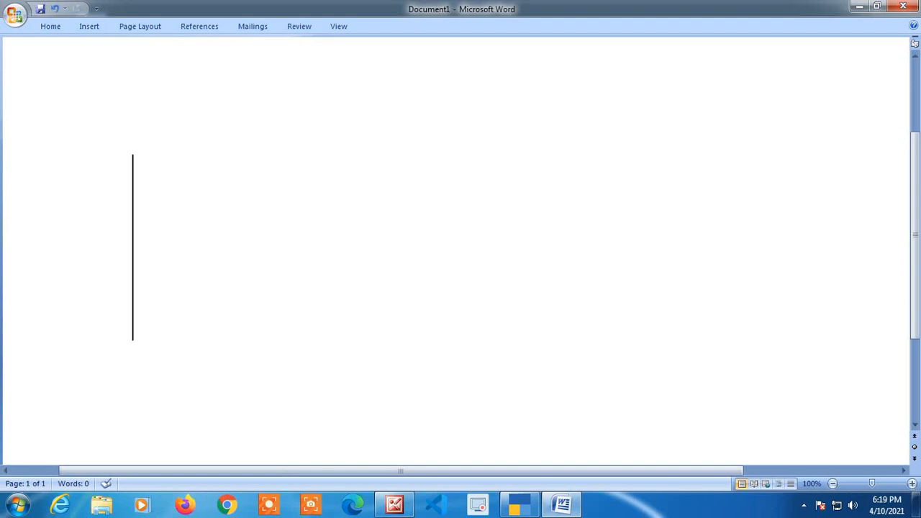
Write "Alt + C" in the emptied Word document and return to the sales voucher in TallyPrime
{"action": "key", "text": "alt"}
{"action": "left_click", "coordinate": [527, 193]}
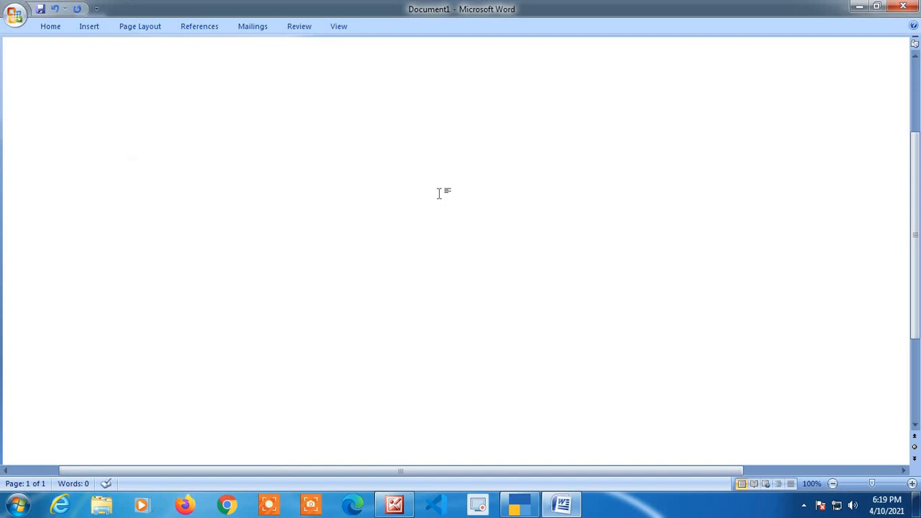
{"action": "type", "text": "a"}
{"action": "key", "text": "BackSpace"}
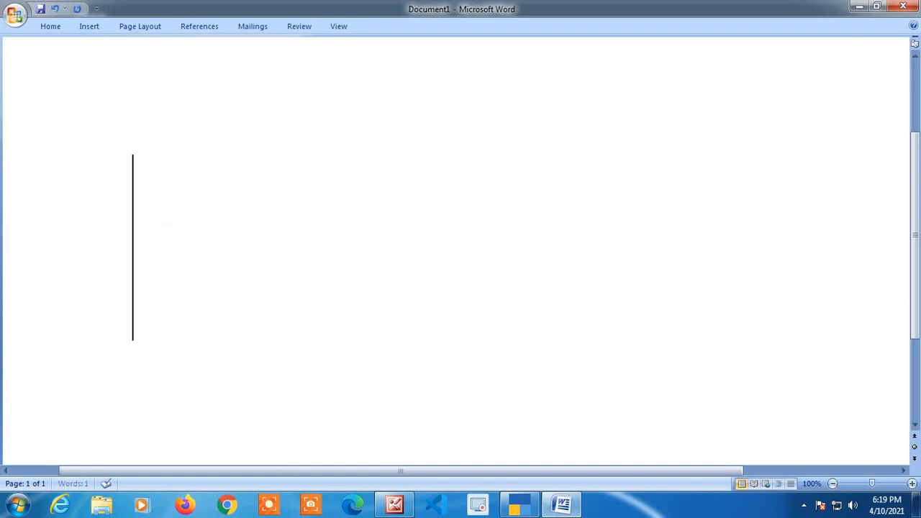
{"action": "type", "text": "A"}
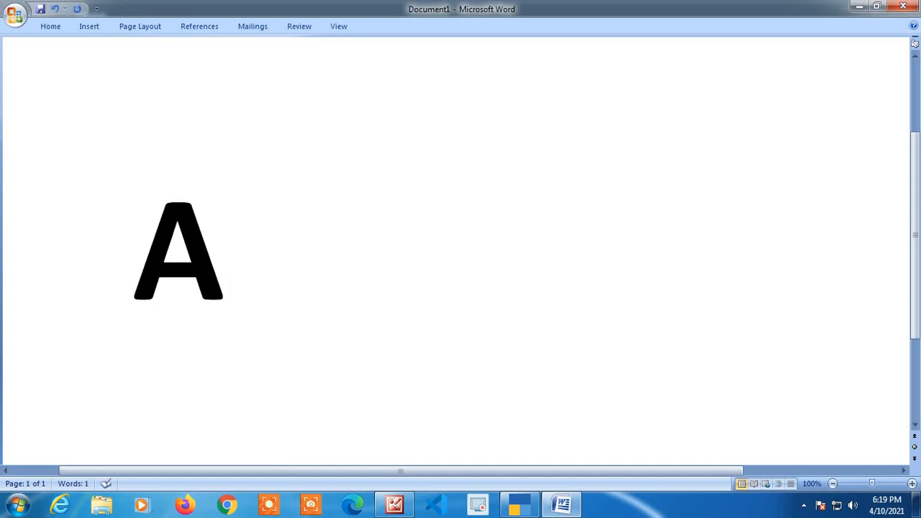
{"action": "type", "text": "lt"}
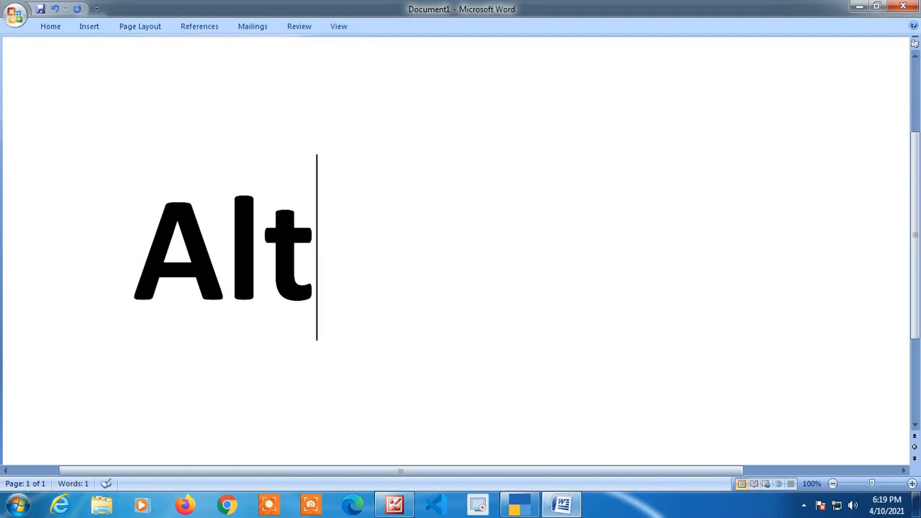
{"action": "type", "text": " + C"}
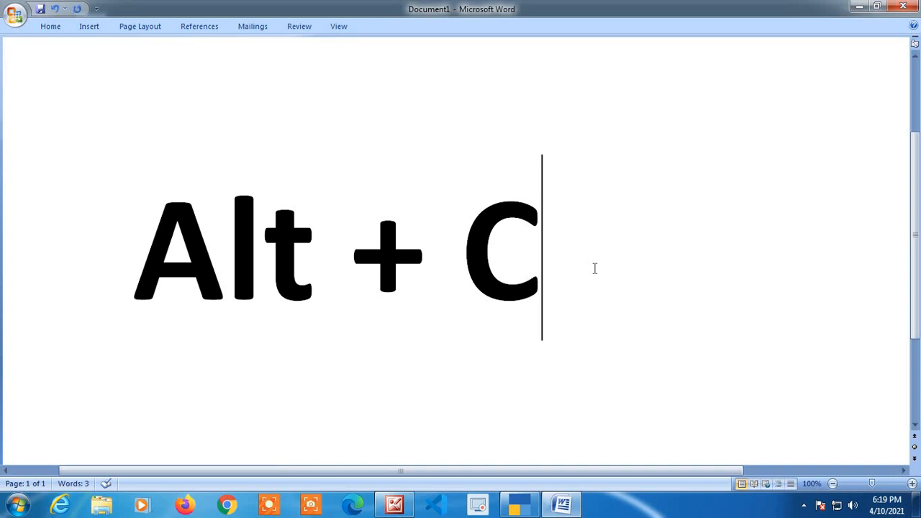
{"action": "left_click", "coordinate": [859, 6]}
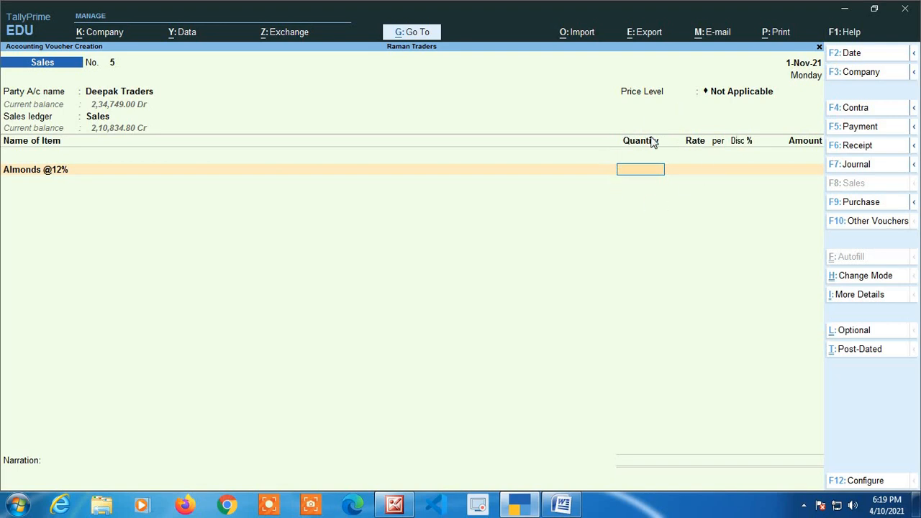
{"action": "key", "text": "ctrl+n"}
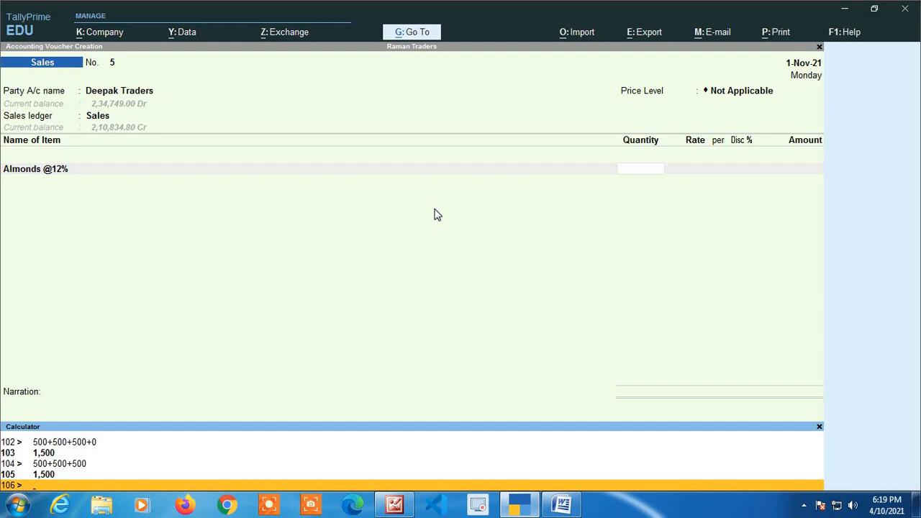
{"action": "type", "text": "50"}
{"action": "type", "text": "+50"}
{"action": "type", "text": "+650"}
{"action": "key", "text": "BackSpace"}
{"action": "key", "text": "BackSpace"}
{"action": "key", "text": "BackSpace"}
{"action": "type", "text": "50+100"}
{"action": "key", "text": "Return"}
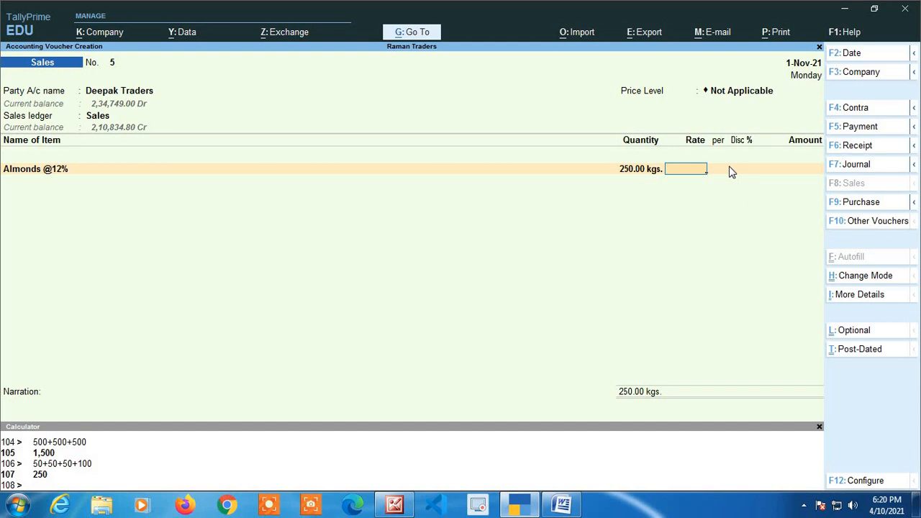
{"action": "key", "text": "ctrl+n"}
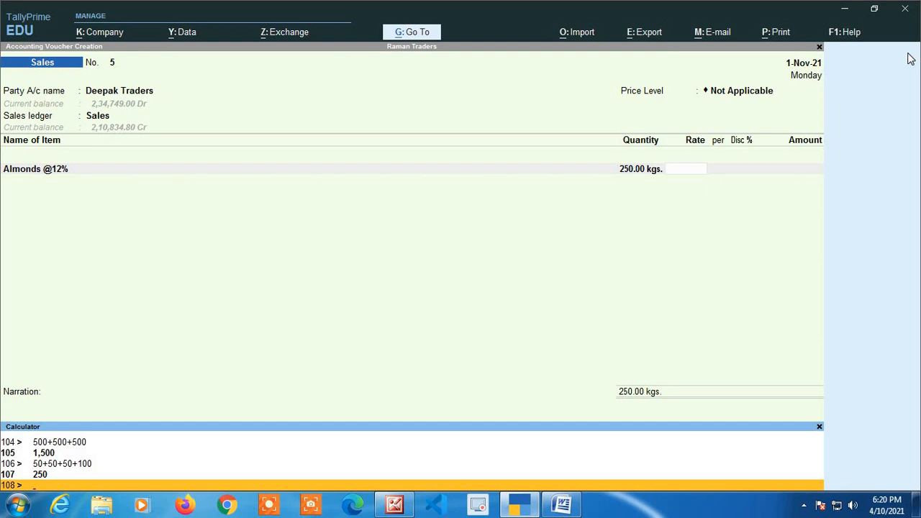
{"action": "type", "text": "175"}
{"action": "type", "text": "-6.50"}
{"action": "key", "text": "Return"}
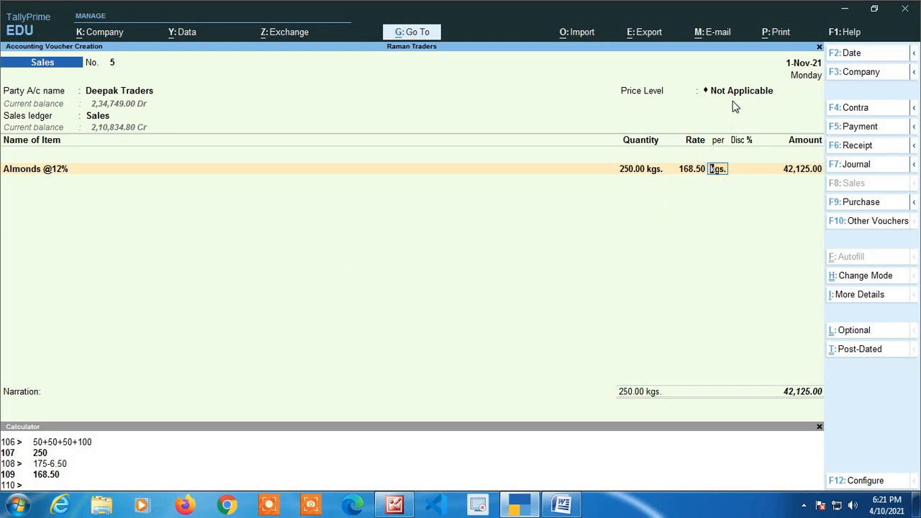
{"action": "key", "text": "Return"}
{"action": "key", "text": "Return"}
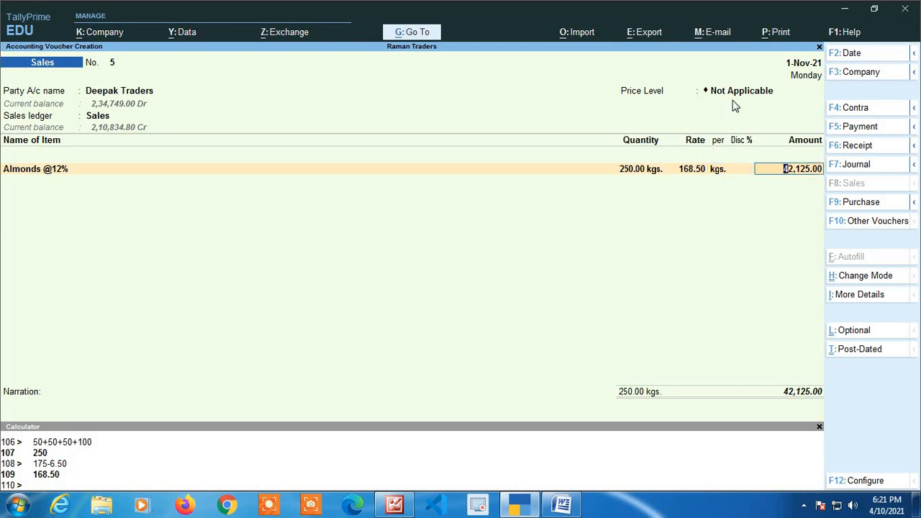
{"action": "key", "text": "alt"}
{"action": "key", "text": "ctrl+n"}
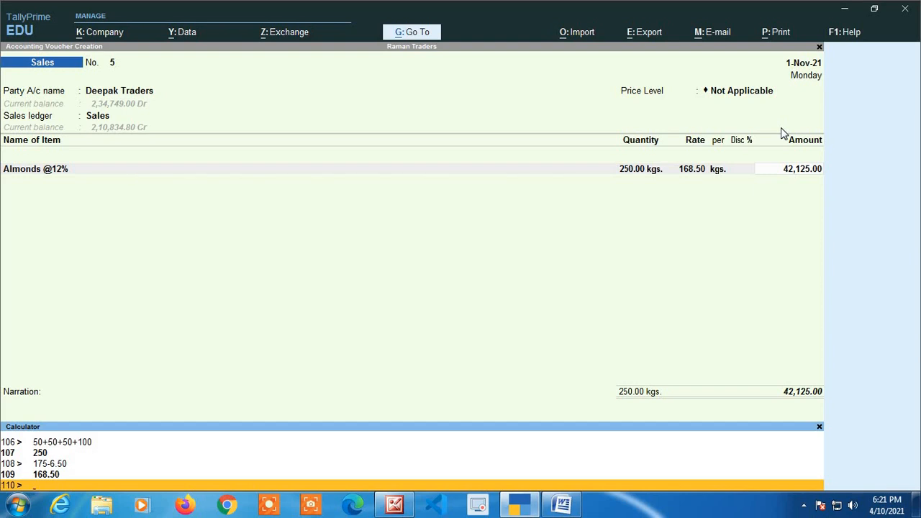
{"action": "type", "text": "7850-4250"}
{"action": "key", "text": "Return"}
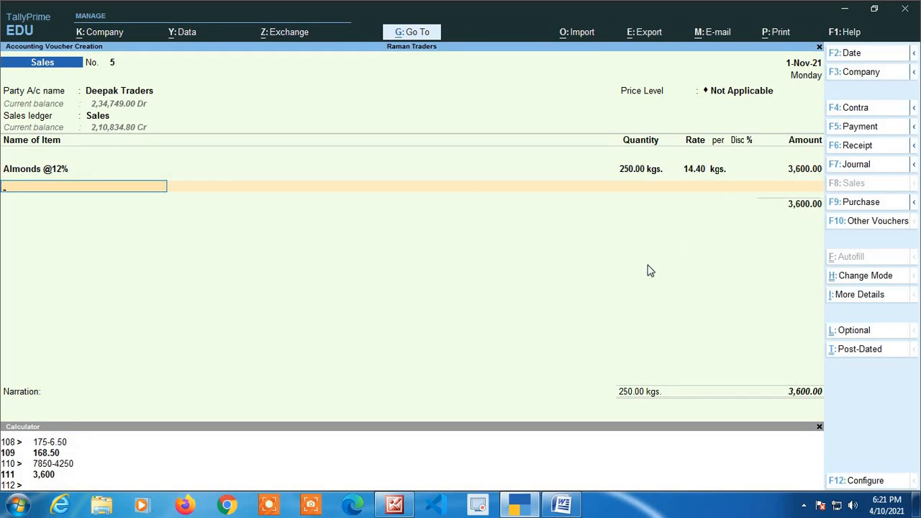
{"action": "key", "text": "BackSpace"}
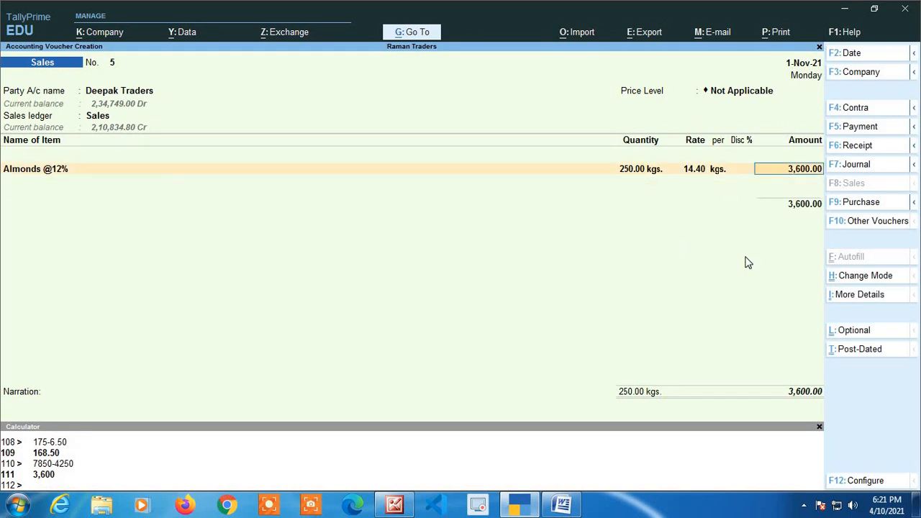
{"action": "key", "text": "ctrl+n"}
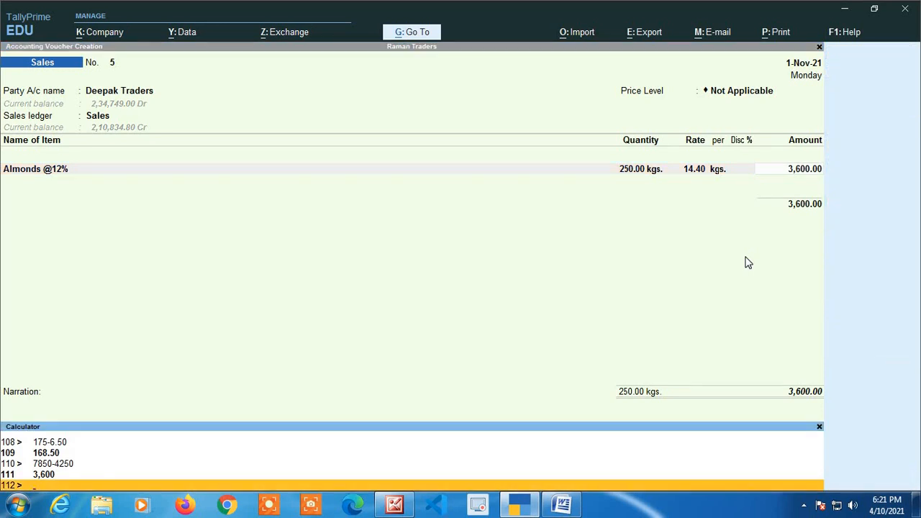
{"action": "type", "text": "7850-500"}
{"action": "key", "text": "Return"}
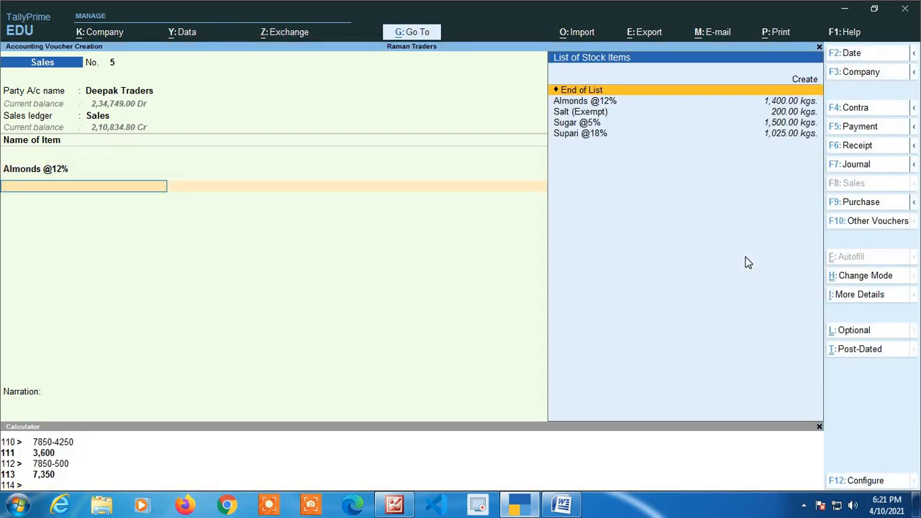
{"action": "key", "text": "Return"}
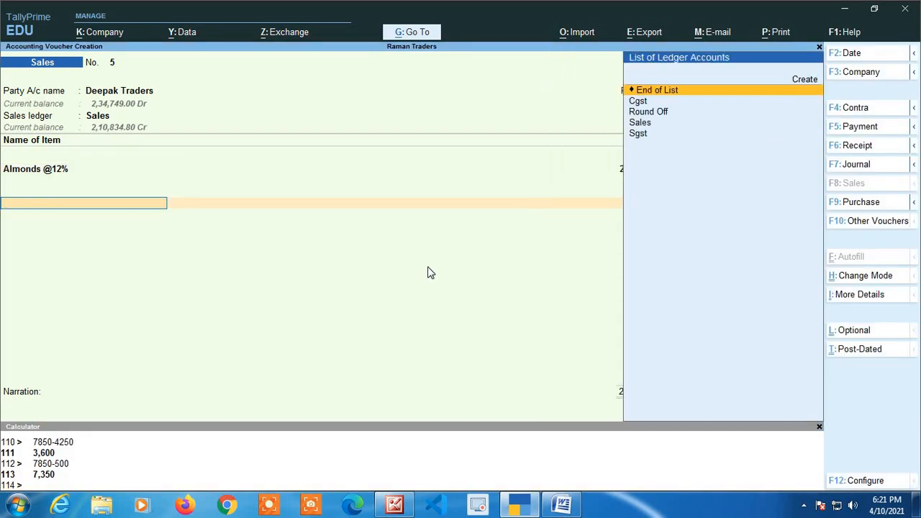
{"action": "key", "text": "BackSpace"}
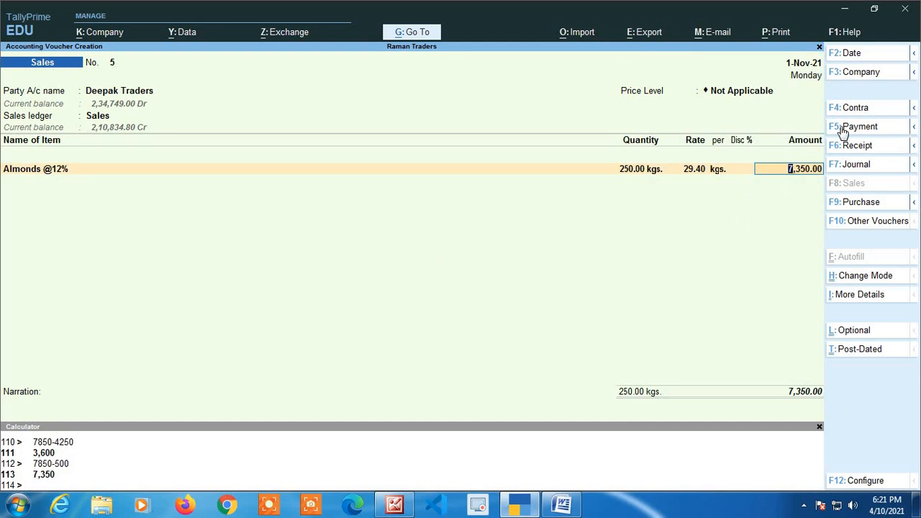
{"action": "key", "text": "ctrl+n"}
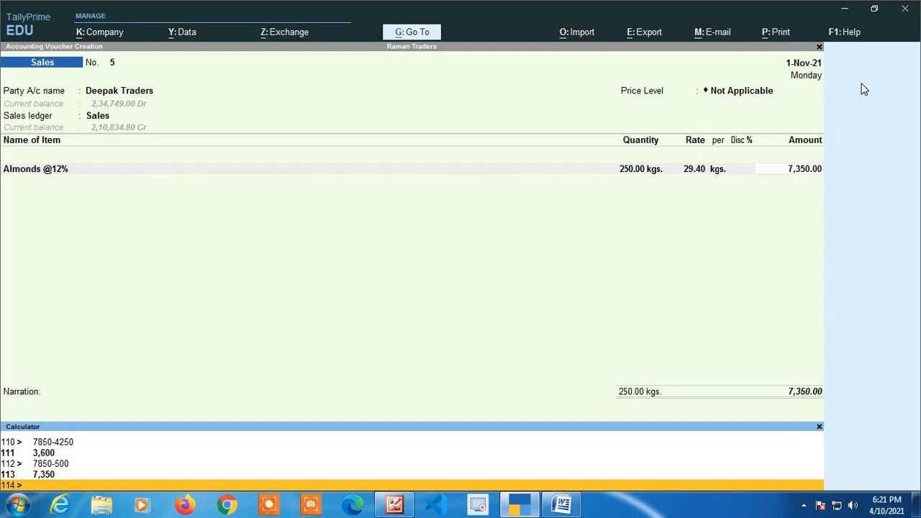
{"action": "type", "text": "1000-78"}
{"action": "key", "text": "Return"}
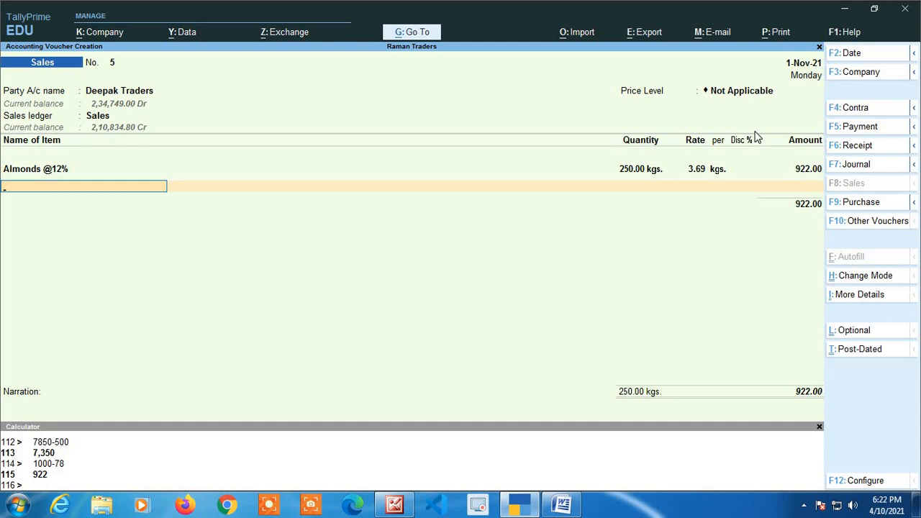
{"action": "key", "text": "BackSpace"}
{"action": "key", "text": "BackSpace"}
{"action": "key", "text": "BackSpace"}
{"action": "key", "text": "BackSpace"}
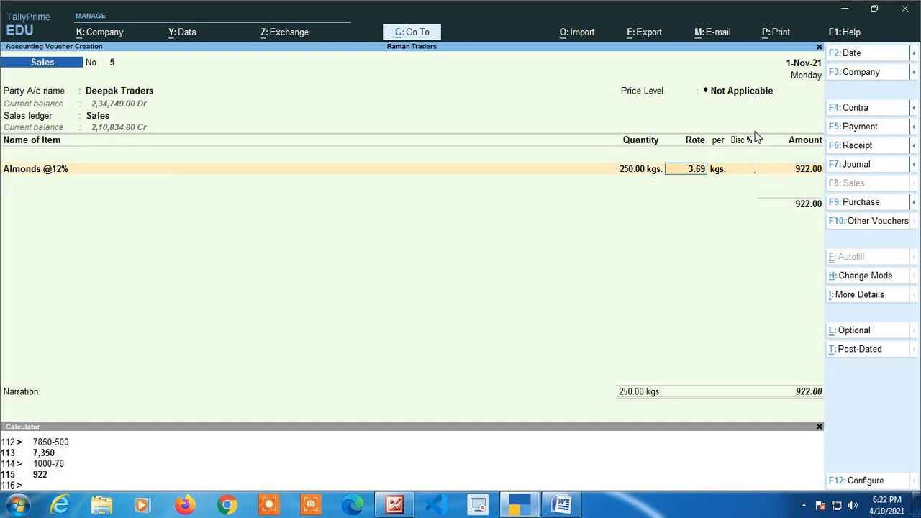
{"action": "key", "text": "BackSpace"}
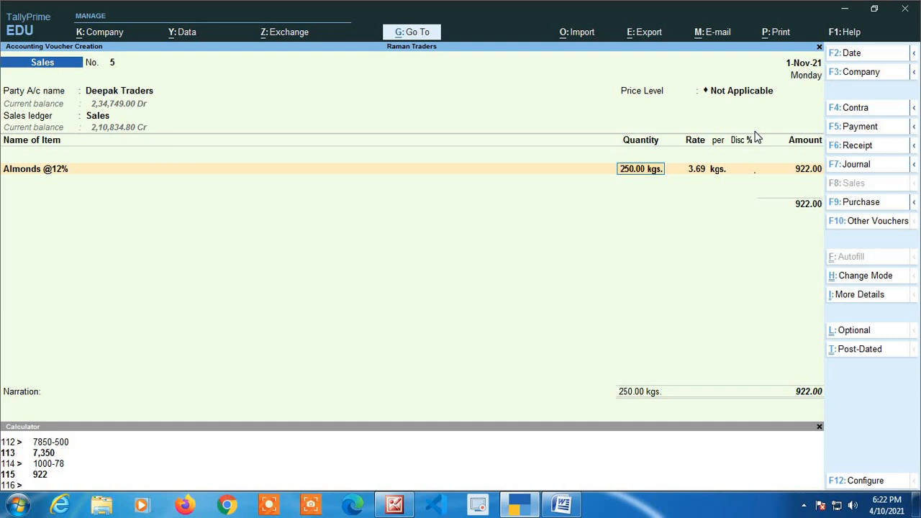
{"action": "key", "text": "ctrl+n"}
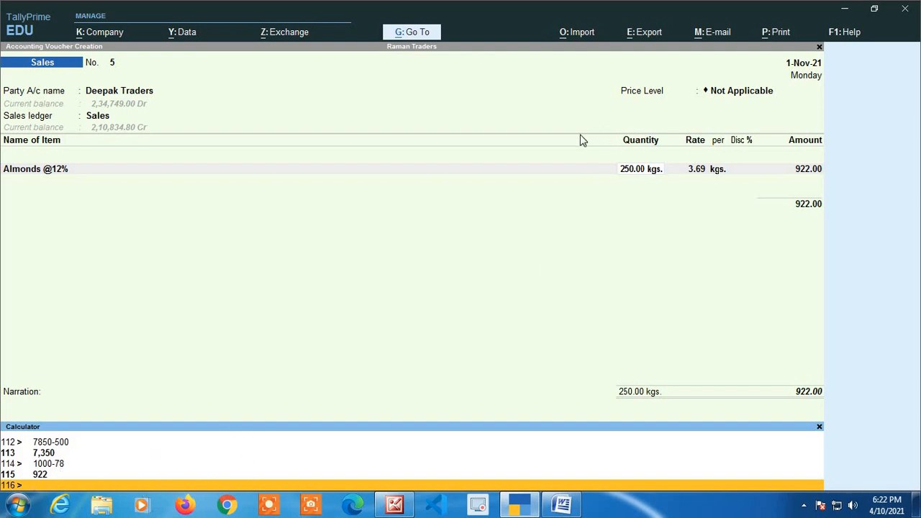
{"action": "left_click", "coordinate": [639, 148]}
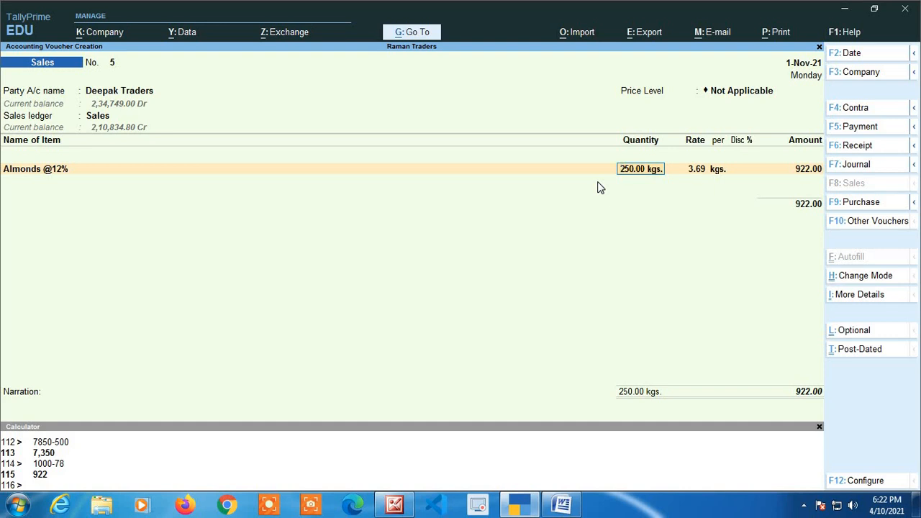
{"action": "key", "text": "BackSpace"}
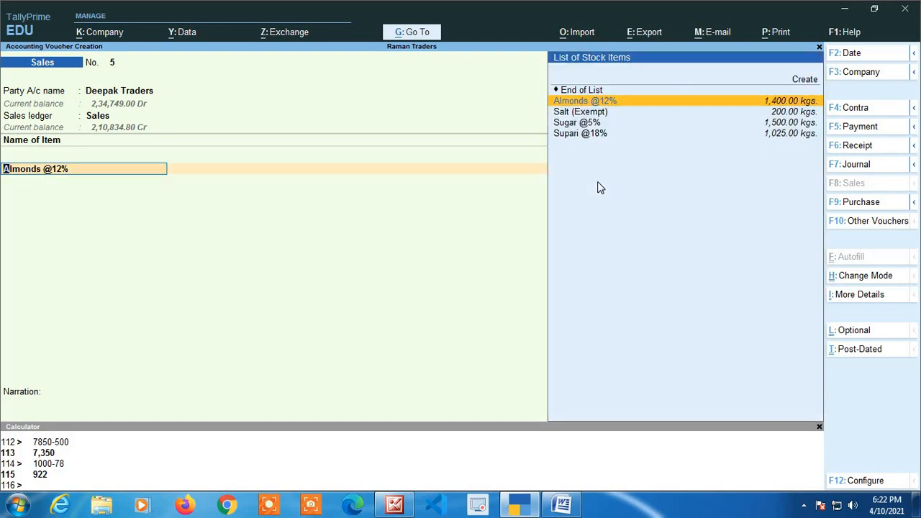
{"action": "key", "text": "alt"}
{"action": "key", "text": "Up"}
{"action": "key", "text": "Up"}
{"action": "key", "text": "Down"}
{"action": "key", "text": "BackSpace"}
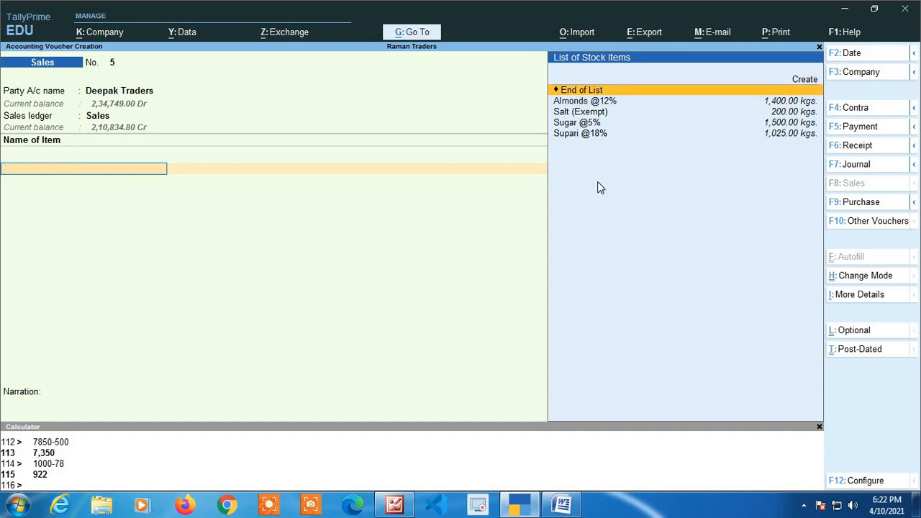
{"action": "key", "text": "Down"}
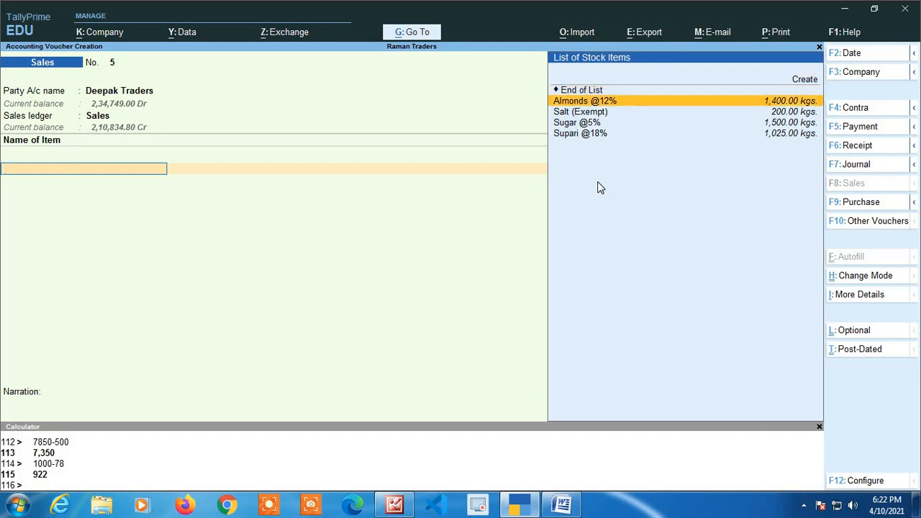
{"action": "key", "text": "Return"}
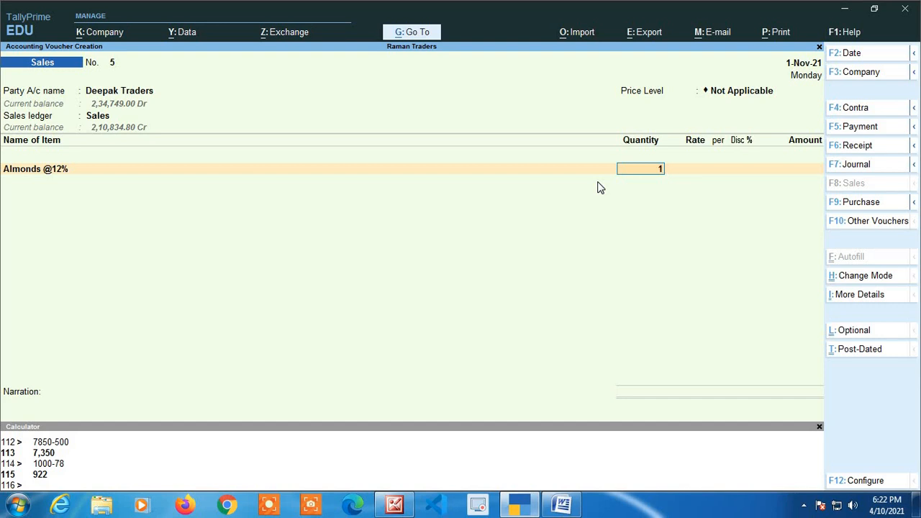
{"action": "key", "text": "Return"}
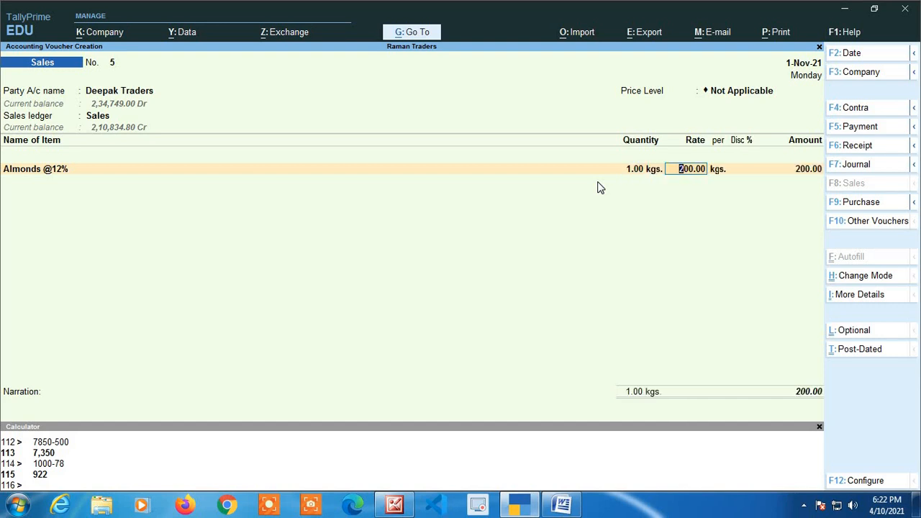
{"action": "type", "text": "4000"}
{"action": "key", "text": "Return"}
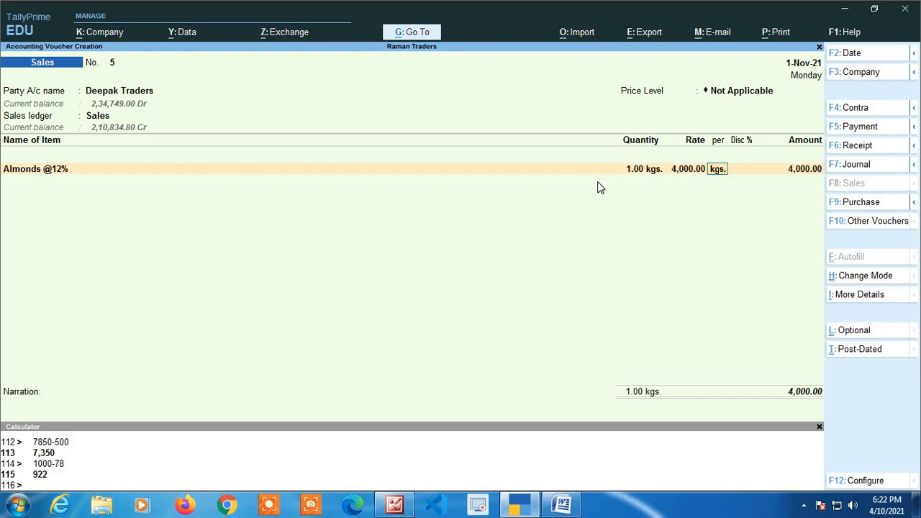
{"action": "key", "text": "Return"}
{"action": "key", "text": "Return"}
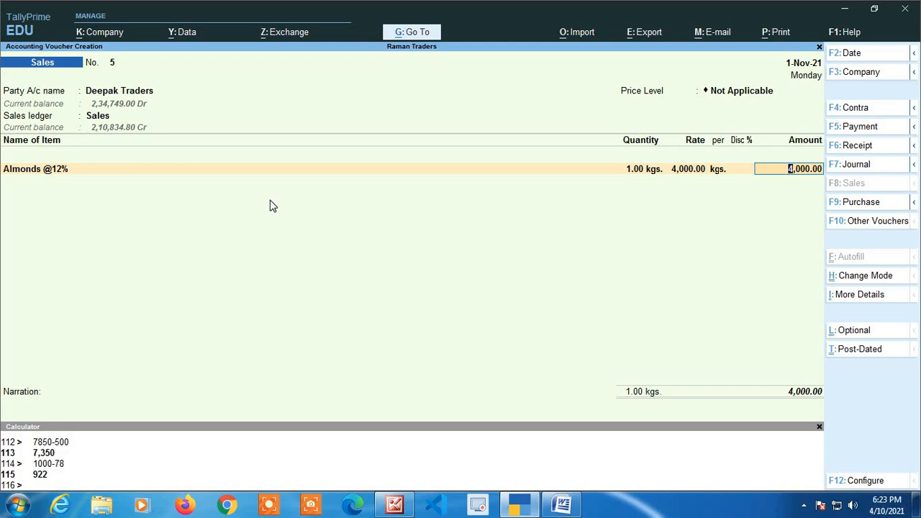
{"action": "key", "text": "BackSpace"}
{"action": "key", "text": "Return"}
{"action": "type", "text": "10000"}
{"action": "key", "text": "Return"}
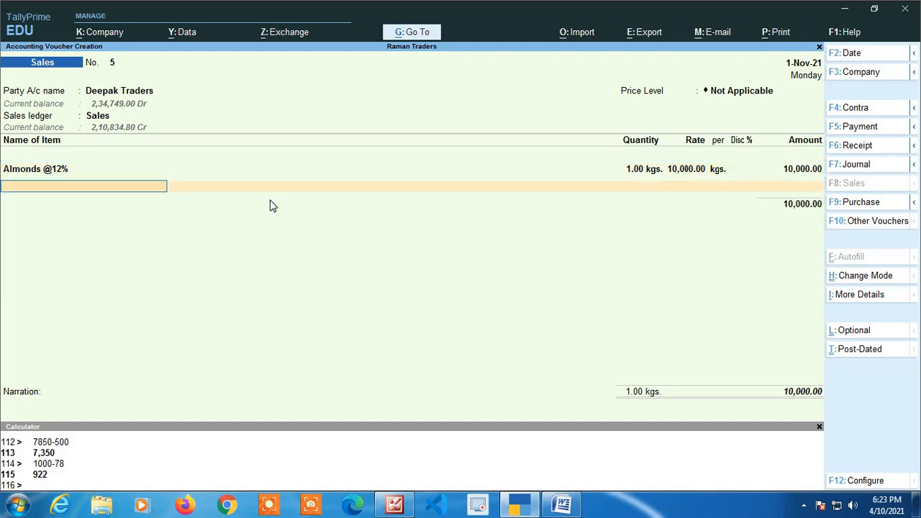
{"action": "key", "text": "BackSpace"}
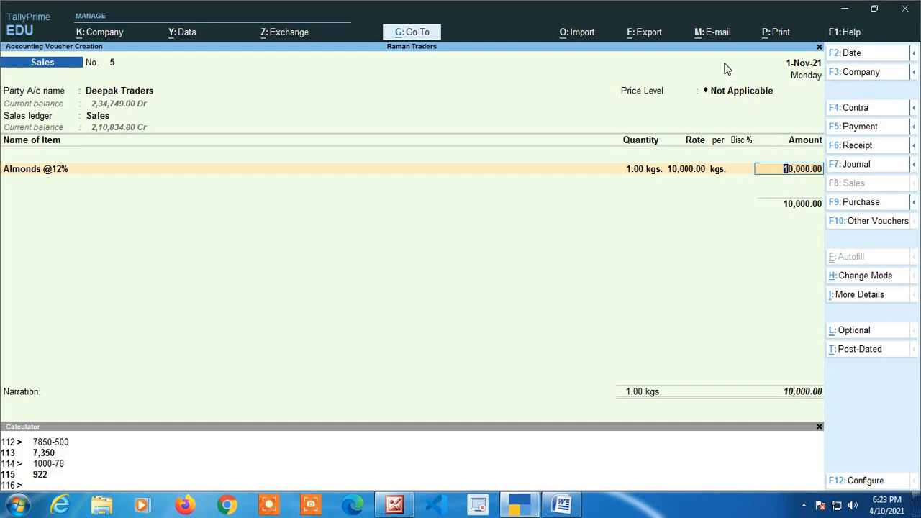
{"action": "key", "text": "BackSpace"}
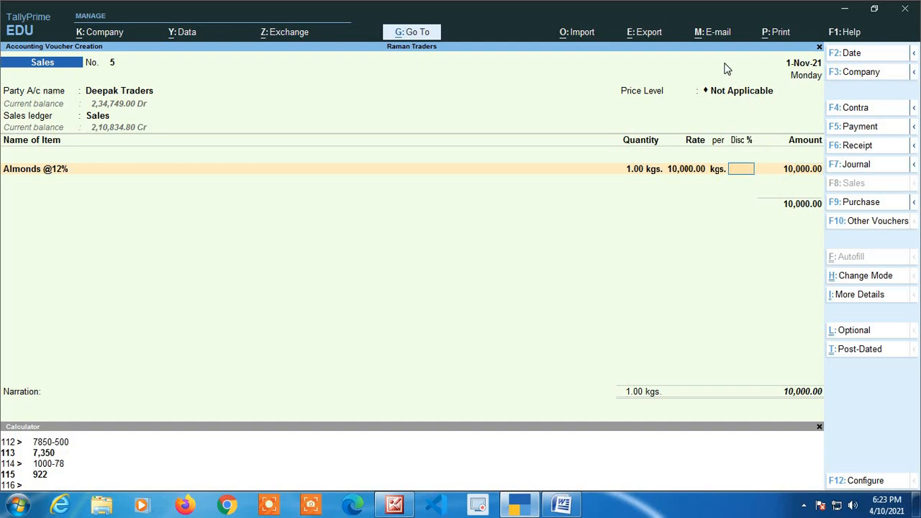
{"action": "key", "text": "Return"}
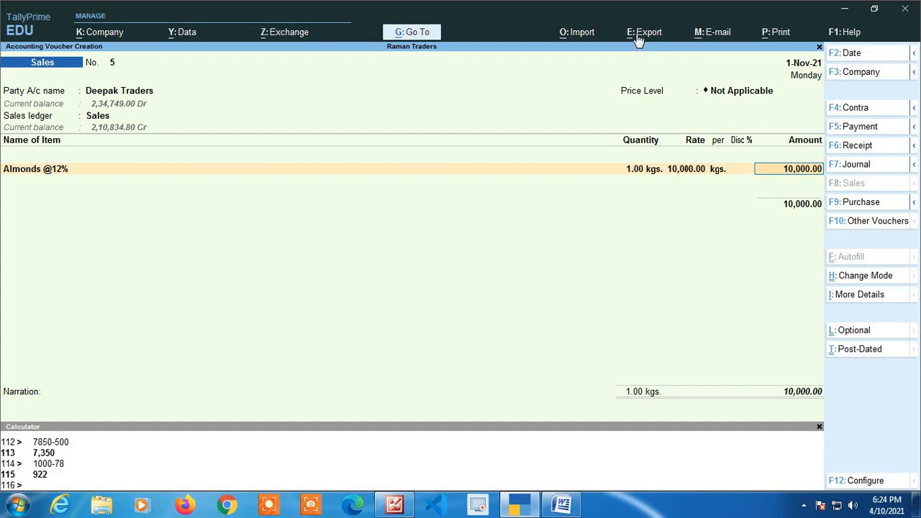
{"action": "key", "text": "BackSpace"}
{"action": "key", "text": "Escape"}
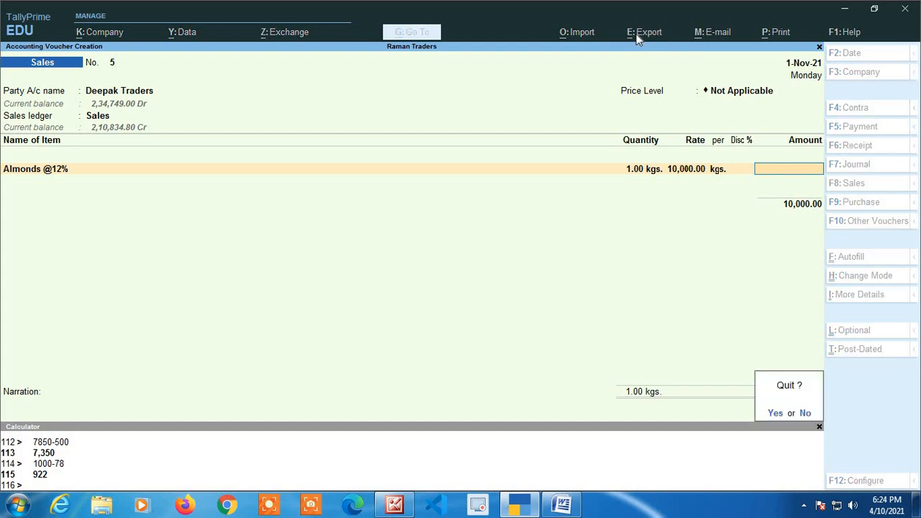
{"action": "key", "text": "n"}
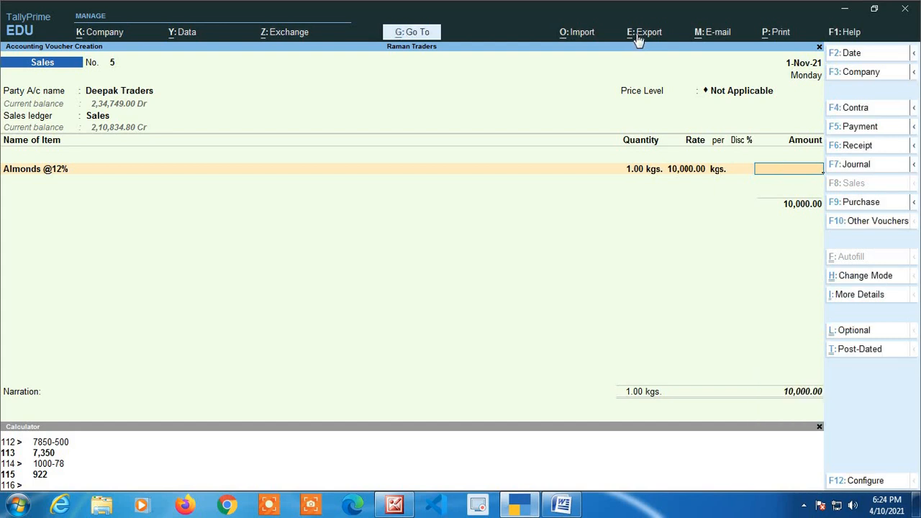
{"action": "key", "text": "ctrl+n"}
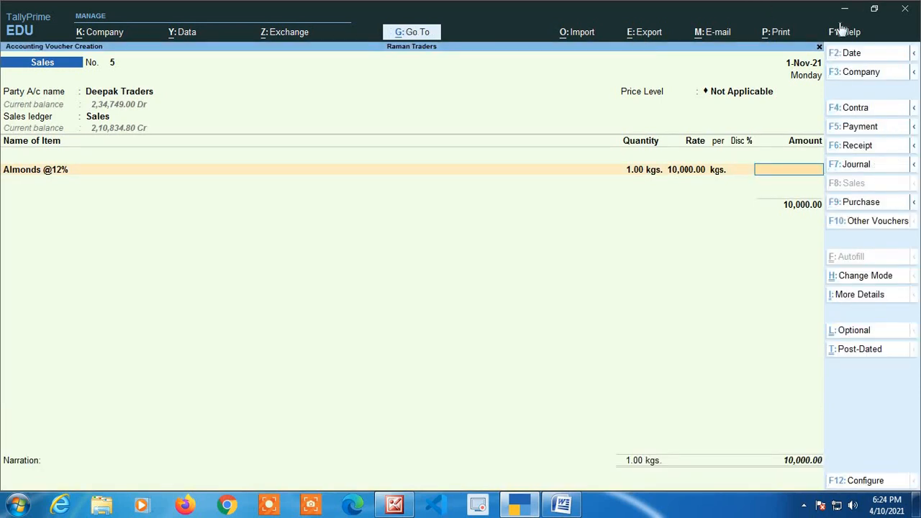
{"action": "type", "text": "10000"}
{"action": "key", "text": "Return"}
{"action": "key", "text": "BackSpace"}
{"action": "key", "text": "ctrl+n"}
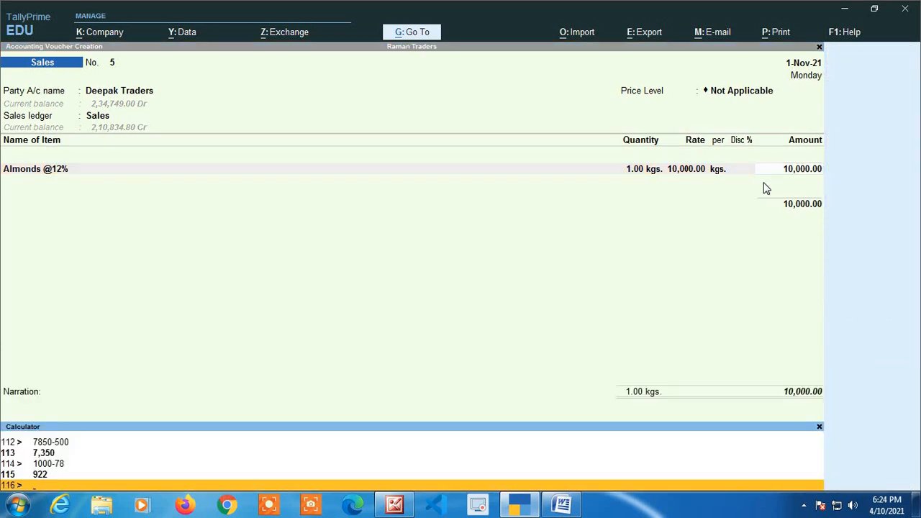
{"action": "type", "text": "10000/1.12"}
{"action": "key", "text": "Return"}
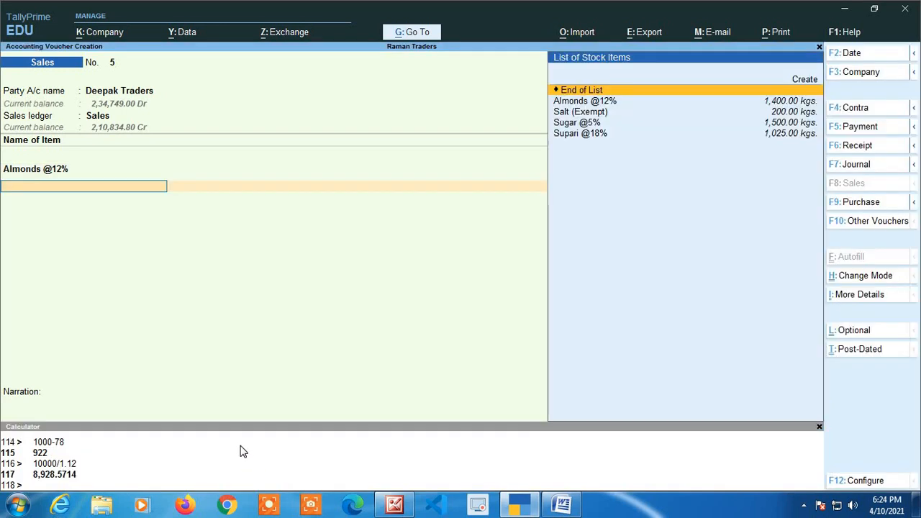
{"action": "key", "text": "Return"}
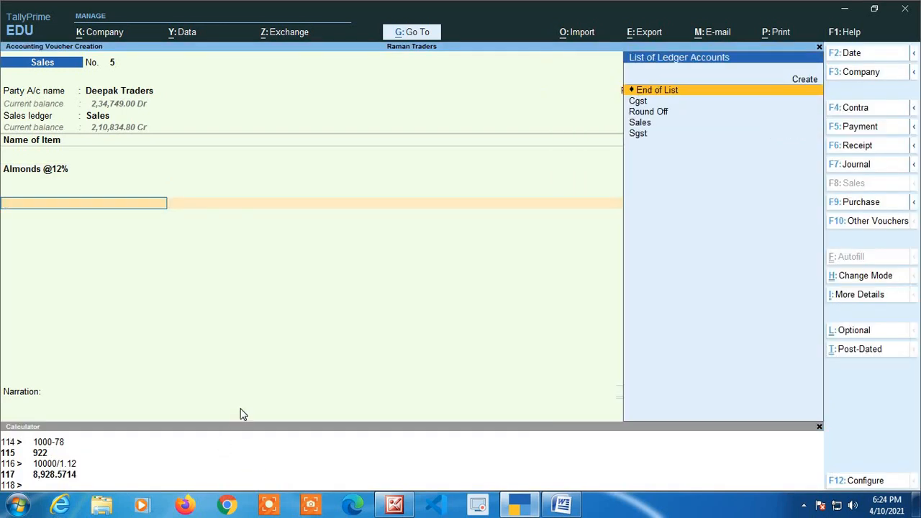
{"action": "key", "text": "BackSpace"}
{"action": "key", "text": "Return"}
{"action": "key", "text": "Return"}
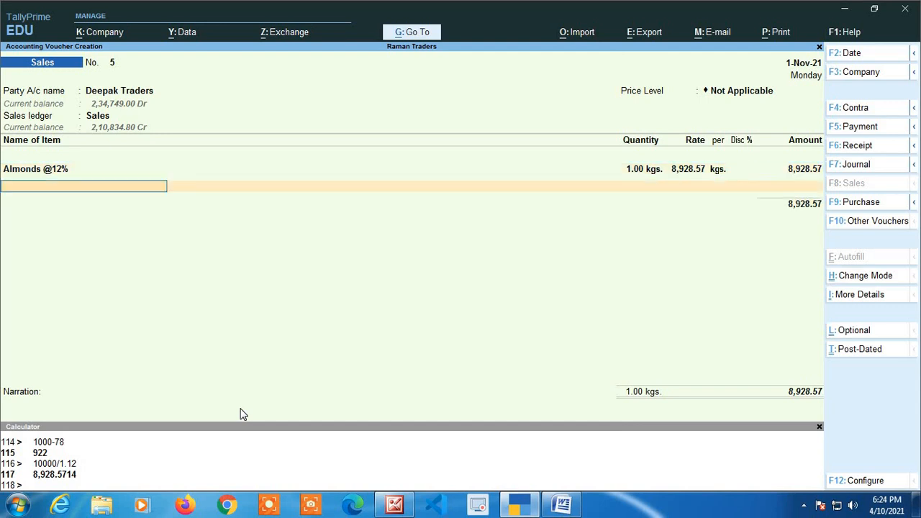
{"action": "key", "text": "Return"}
{"action": "type", "text": "Cg"}
{"action": "key", "text": "Return"}
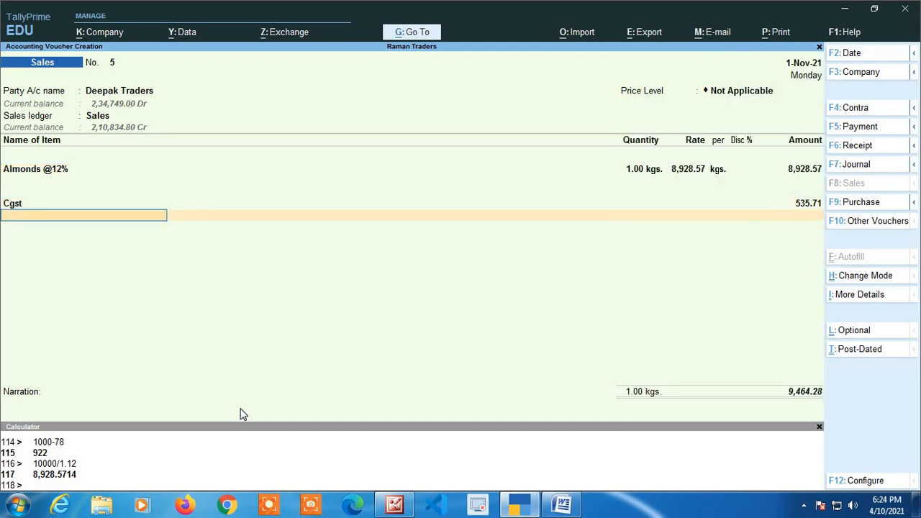
{"action": "type", "text": "Sg"}
{"action": "key", "text": "Return"}
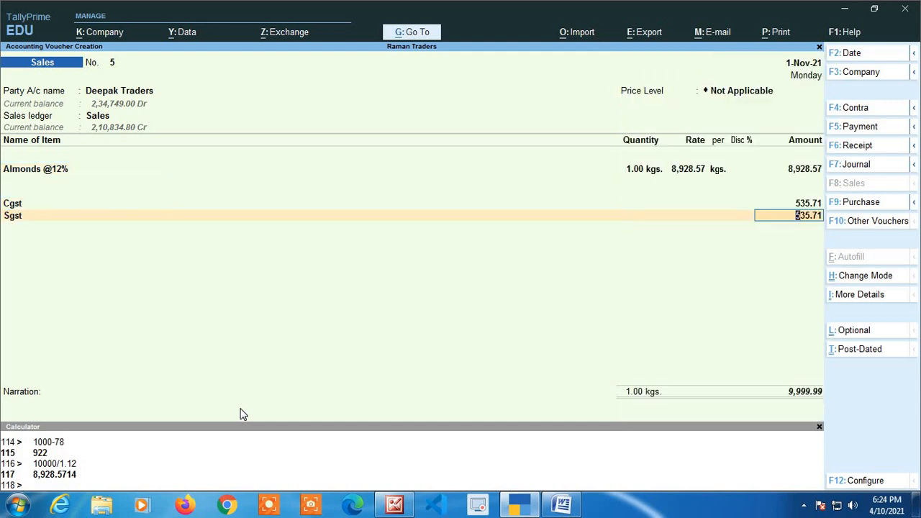
{"action": "key", "text": "Return"}
Add the Round Off ledger below Sgst with an amount of 0.01
{"action": "type", "text": "Ro"}
{"action": "key", "text": "Return"}
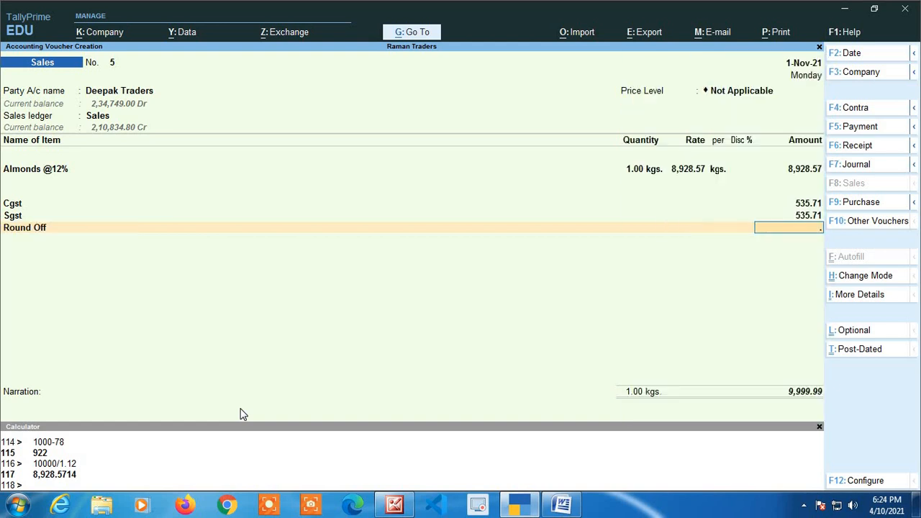
{"action": "type", "text": ".01"}
{"action": "key", "text": "Return"}
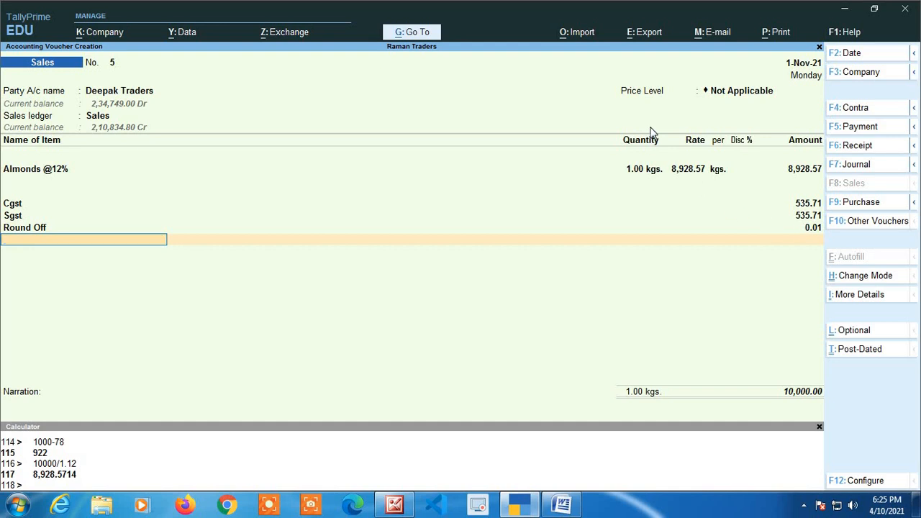
Discard the unsaved entries of the sales voucher and close the calculator
{"action": "key", "text": "Escape"}
{"action": "key", "text": "Return"}
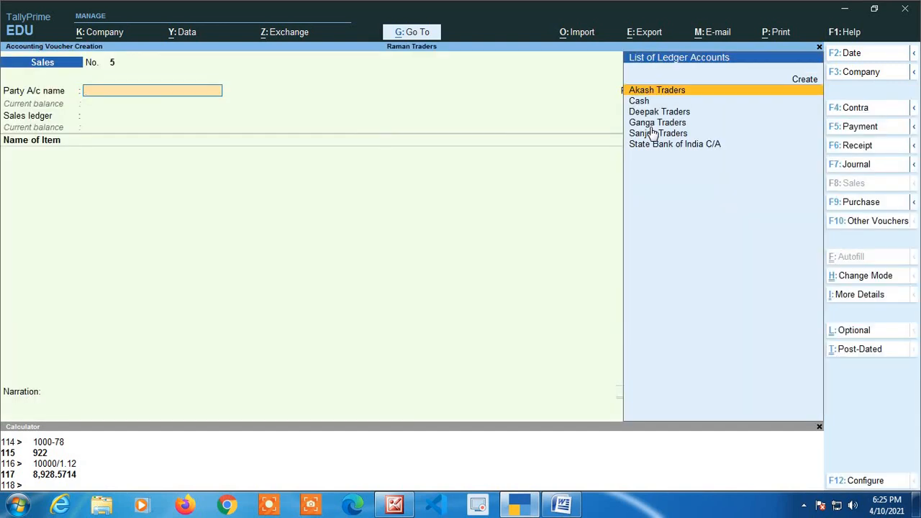
{"action": "key", "text": "ctrl+n"}
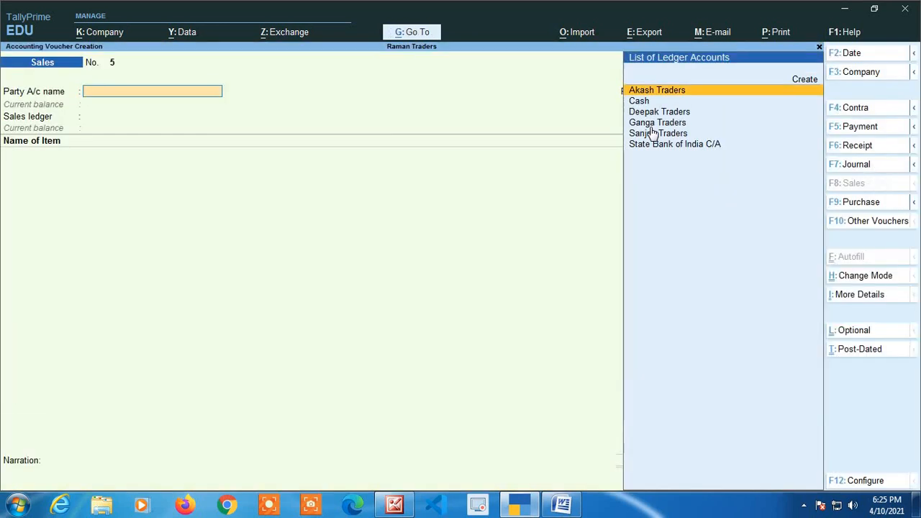